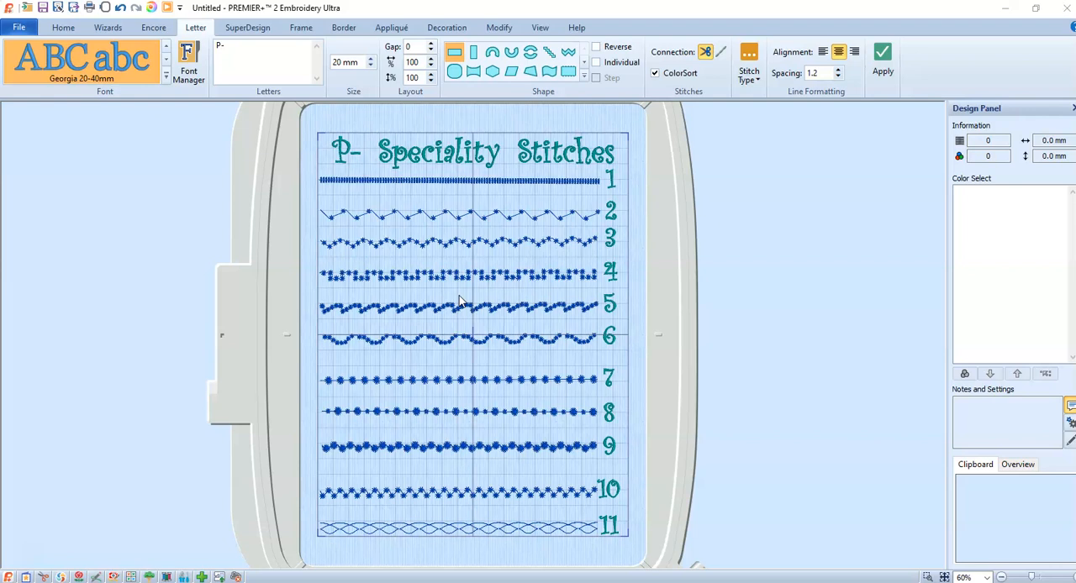
# - Switch from the embroidery sample design to the PREMIER+ 2 Create application
pyautogui.click(449, 303)
pyautogui.click(446, 301)
pyautogui.click(449, 304)
pyautogui.click(78, 577)
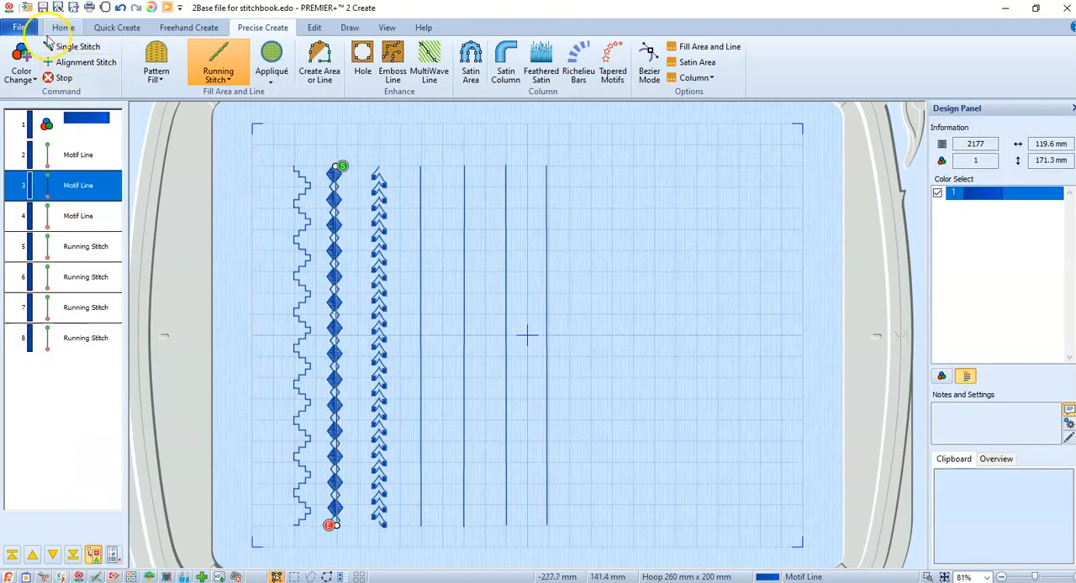
# - Start a new blank design without saving changes to the stitchbook base file, and dismiss the ExpressDesign Wizard
pyautogui.click(20, 29)
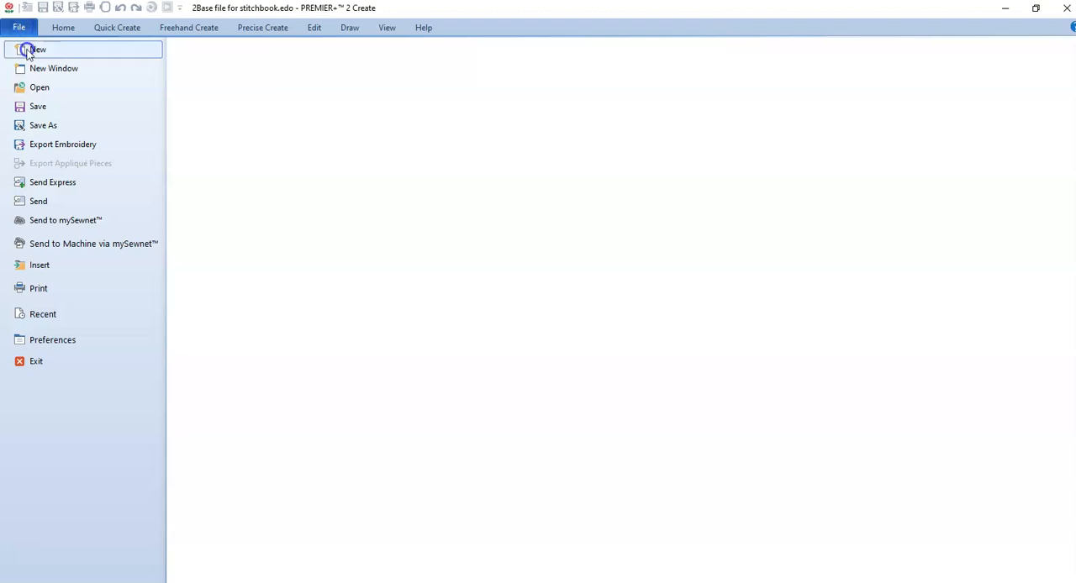
pyautogui.click(28, 51)
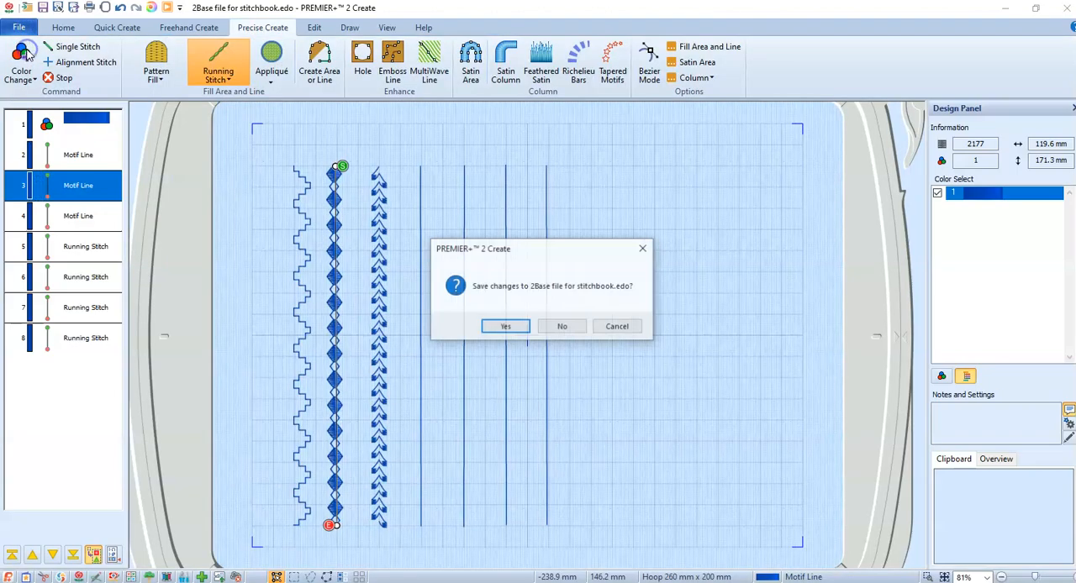
pyautogui.click(563, 327)
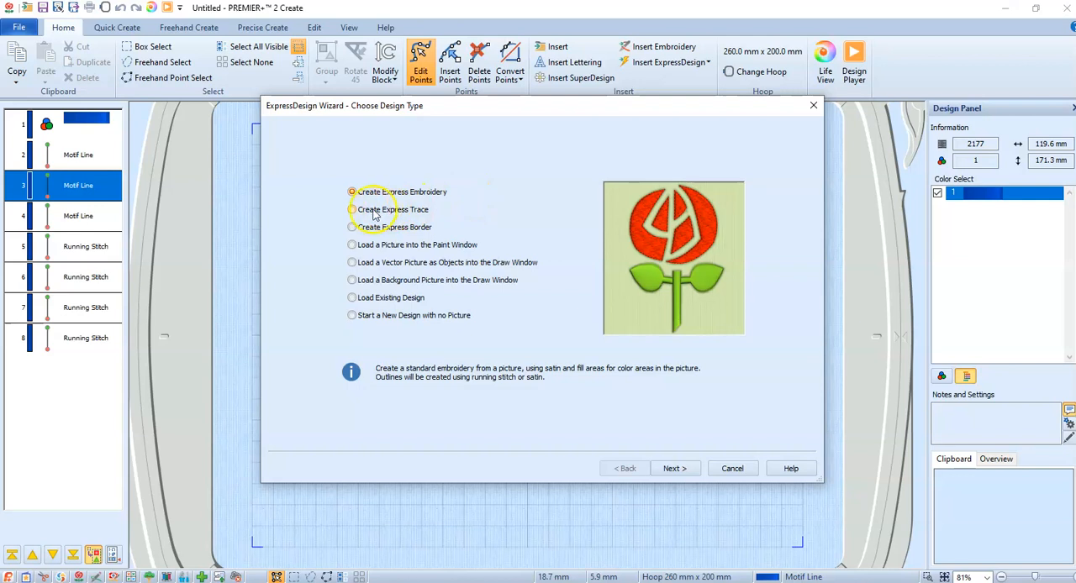
pyautogui.click(735, 471)
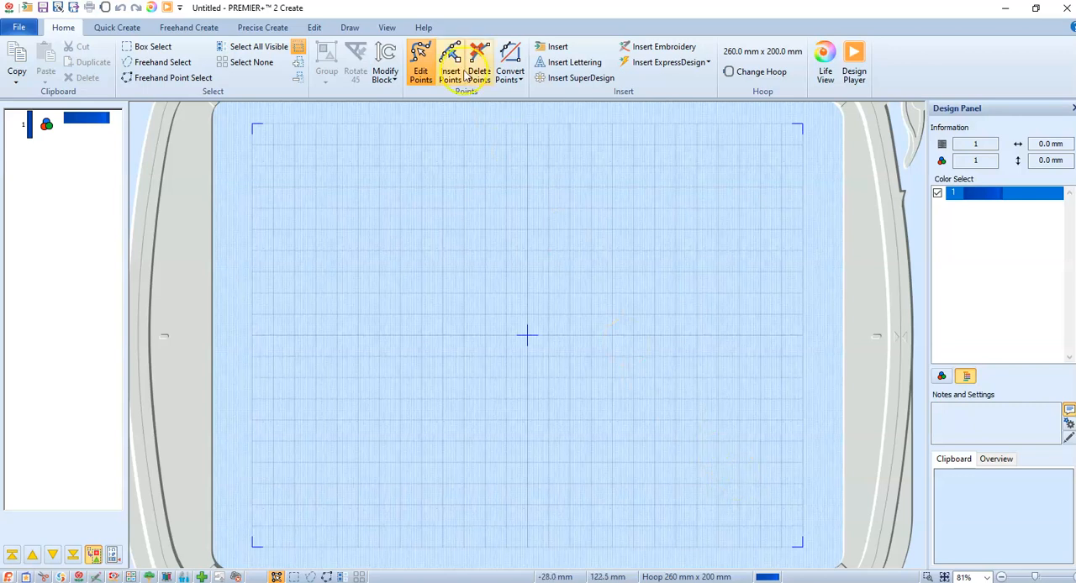
# - Leave Pattern Fill off and set the line type for new areas to Running Stitch
pyautogui.click(261, 29)
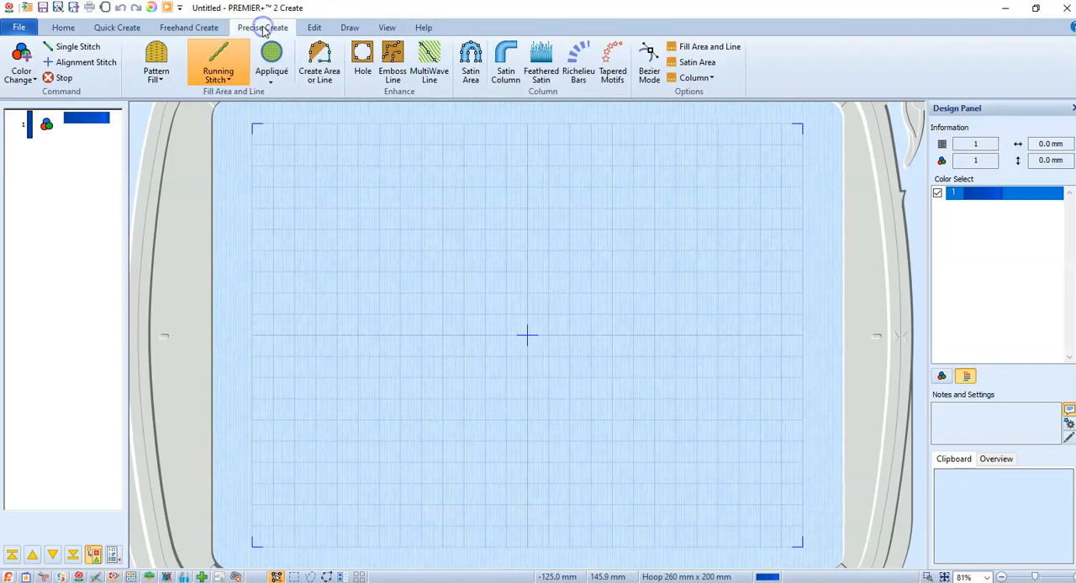
pyautogui.click(155, 54)
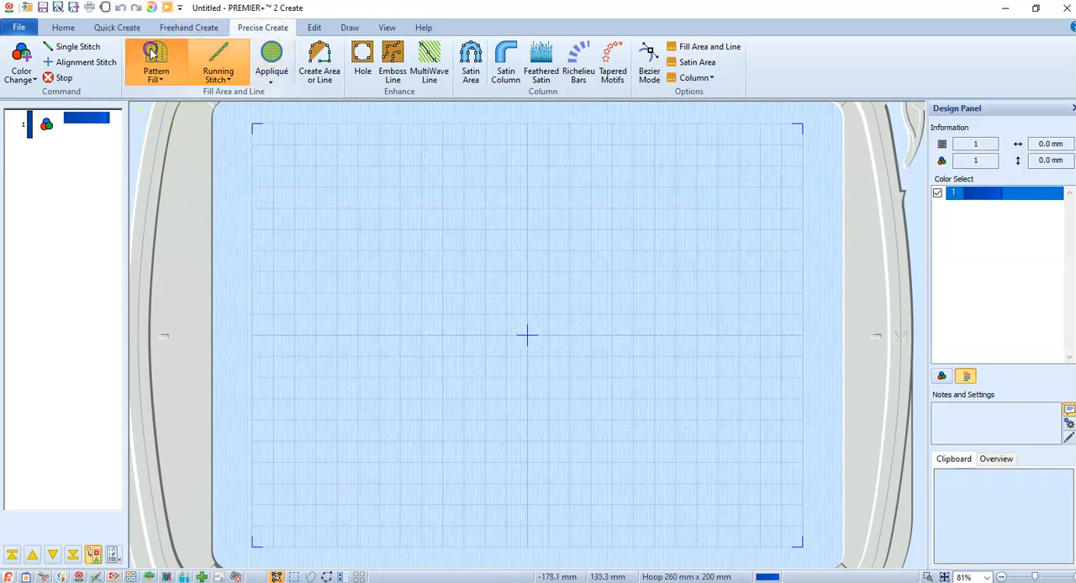
pyautogui.click(151, 53)
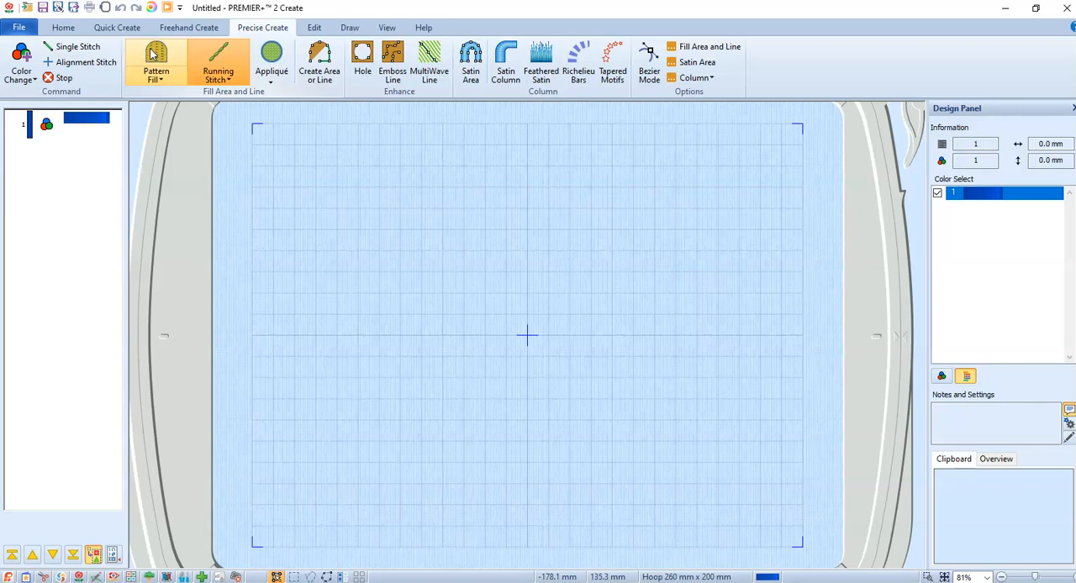
pyautogui.click(232, 80)
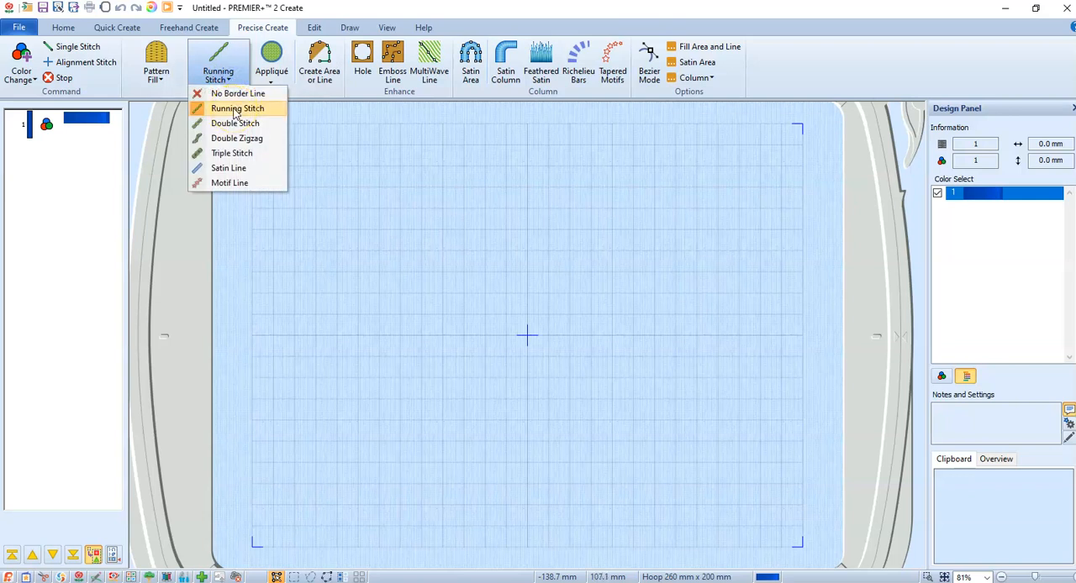
pyautogui.click(236, 111)
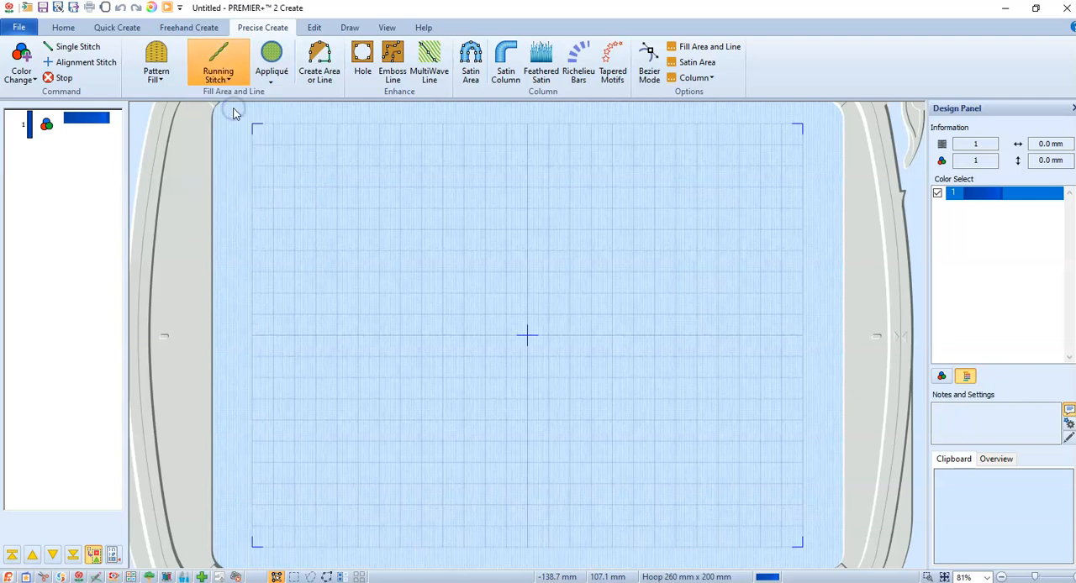
# - Draw the first vertical running stitch line, about 171 mm long, near the left edge of the hoop with Create Area or Line
pyautogui.click(329, 60)
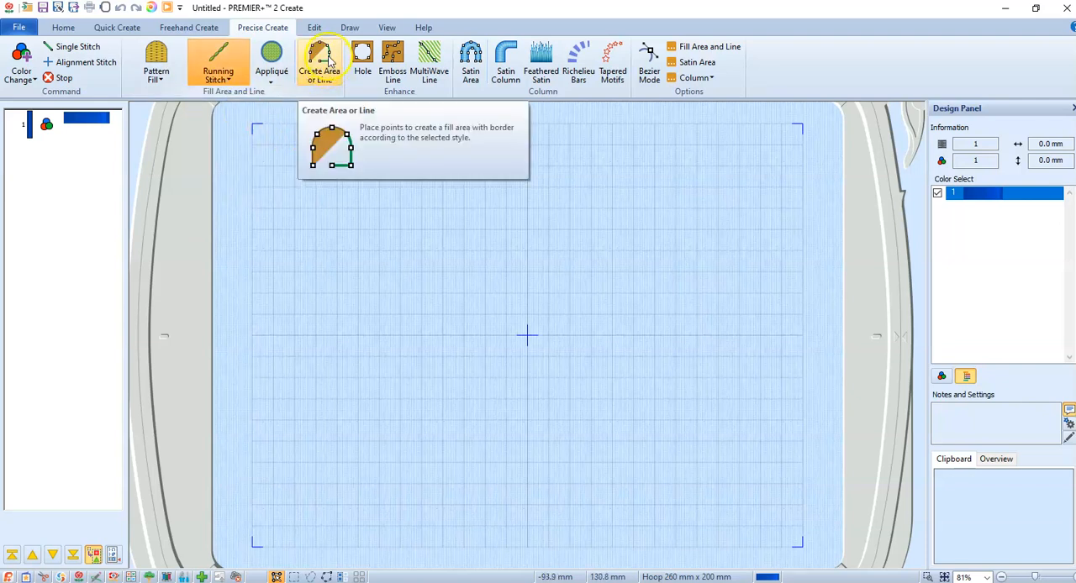
pyautogui.click(329, 59)
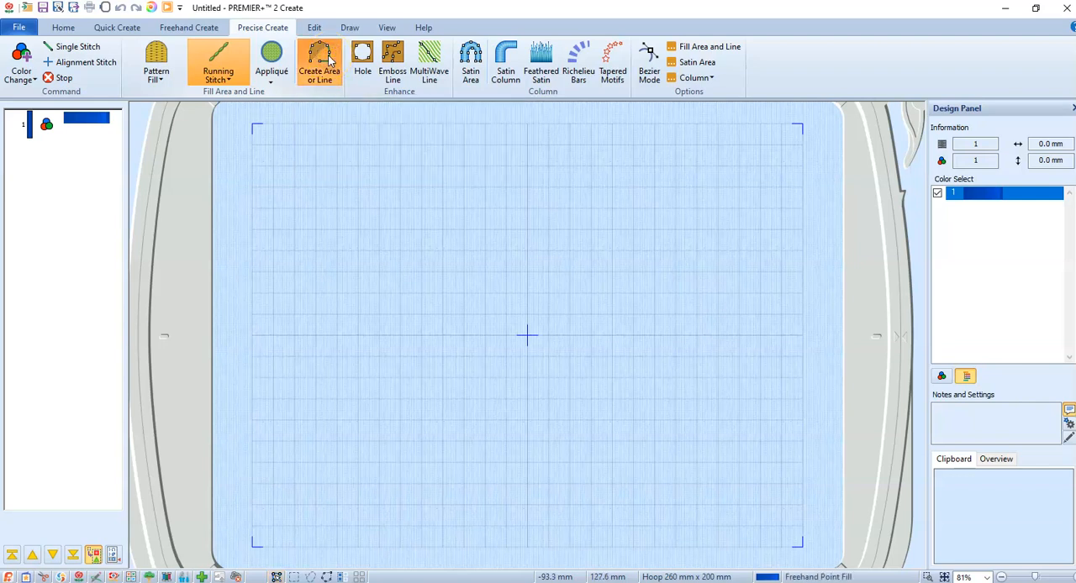
pyautogui.click(295, 164)
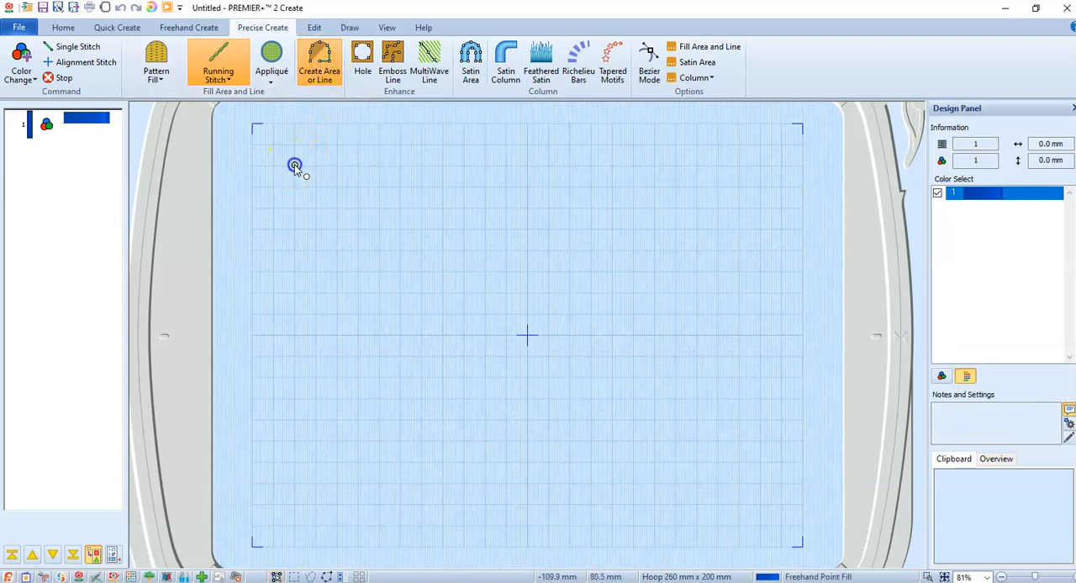
pyautogui.click(293, 527)
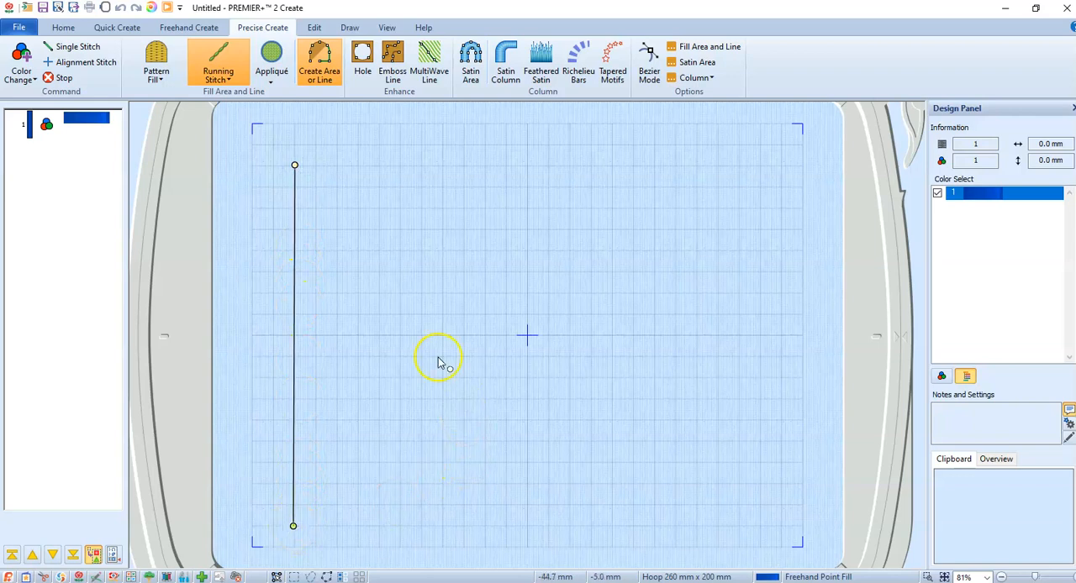
pyautogui.rightClick(295, 207)
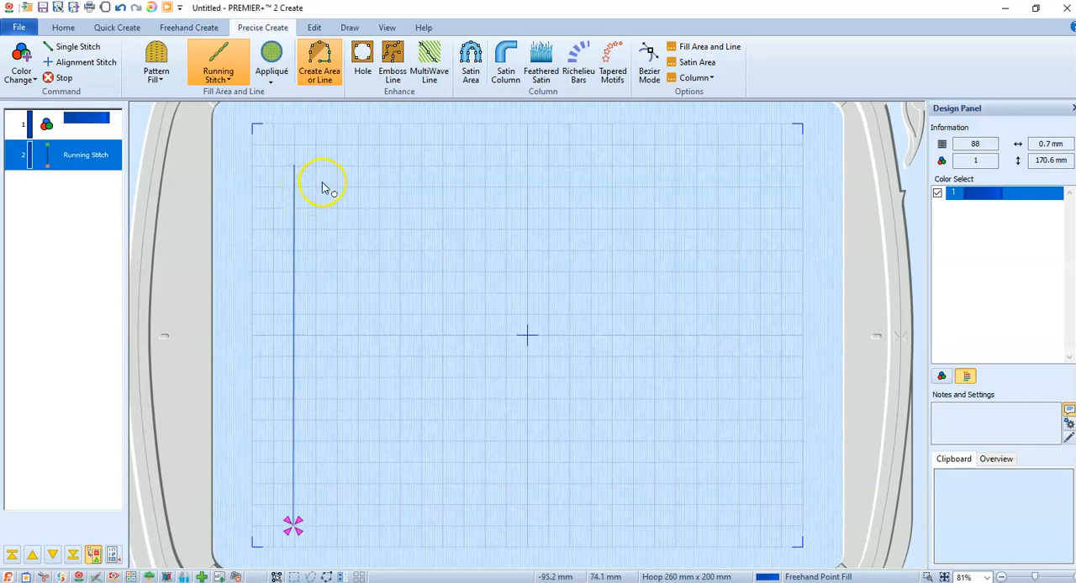
# - Draw a second and third vertical running stitch line, about 171 mm long and spaced about 20 mm apart, beside the first
pyautogui.click(337, 164)
pyautogui.click(337, 526)
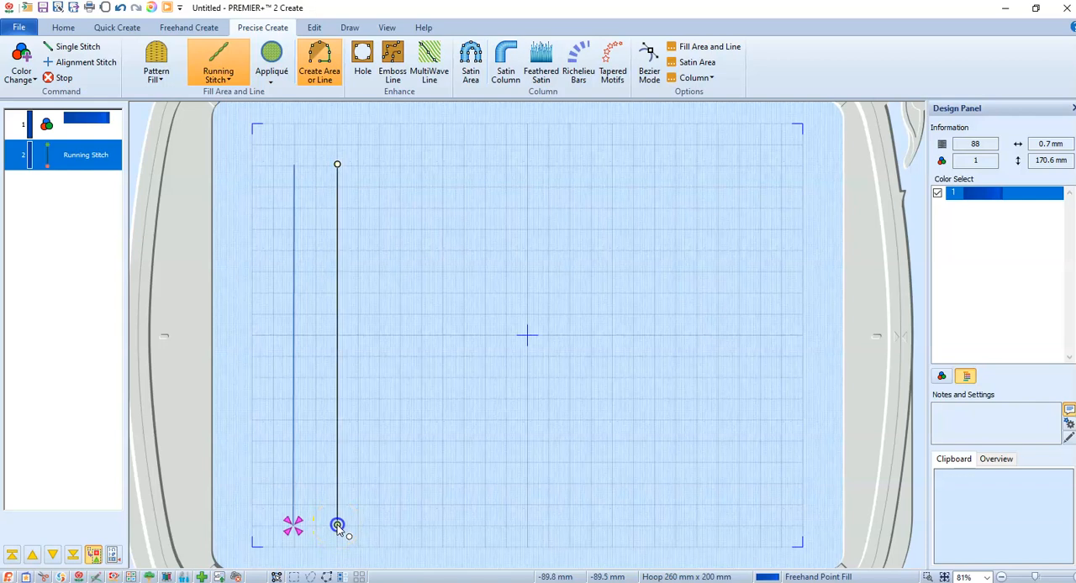
pyautogui.rightClick(337, 526)
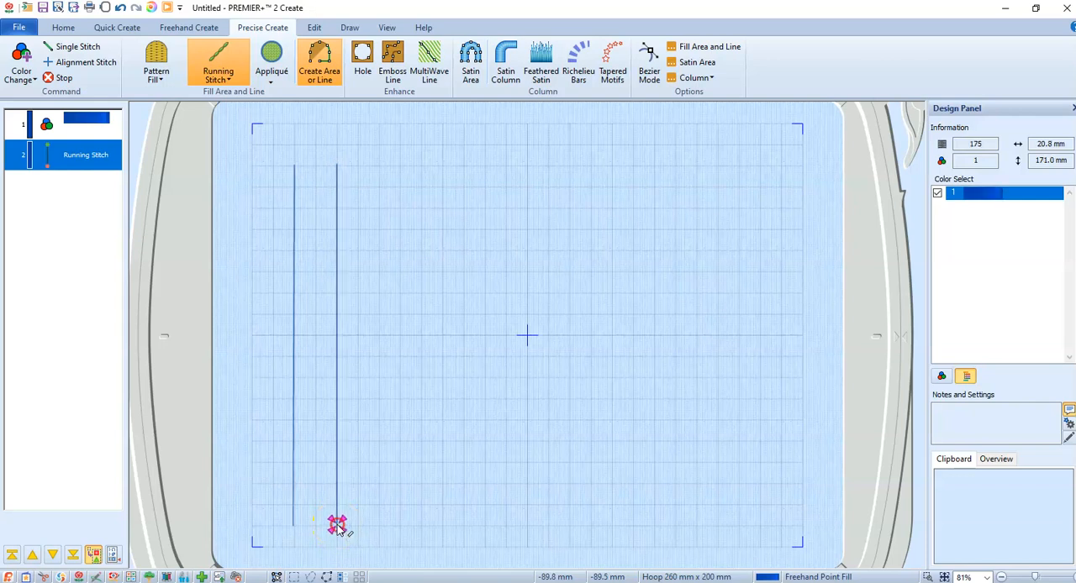
pyautogui.click(380, 166)
pyautogui.click(379, 523)
pyautogui.rightClick(380, 494)
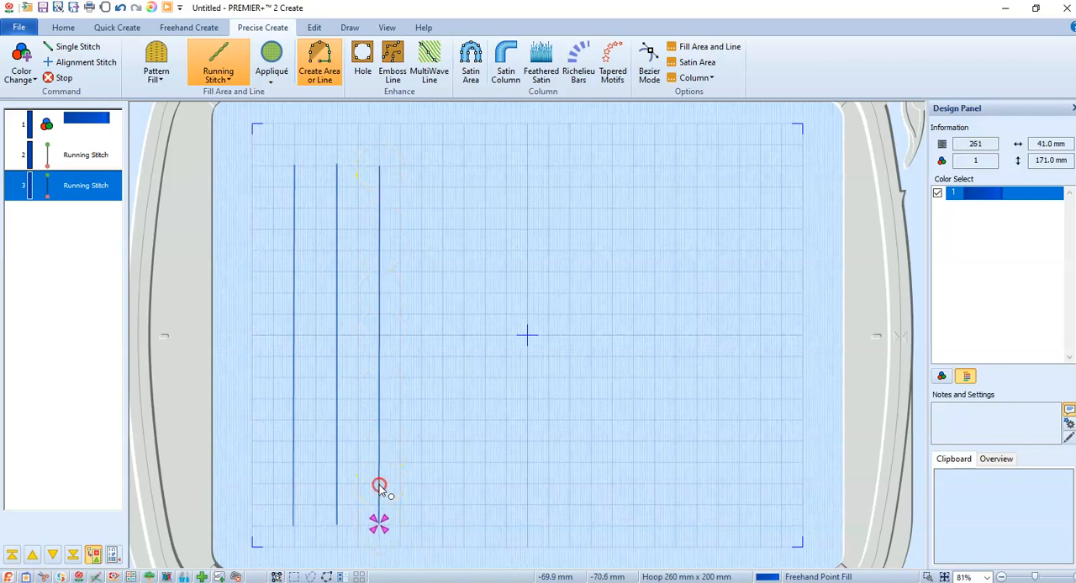
# - Add a fourth and fifth parallel running stitch line of about 171 mm, continuing the spacing of about 20 mm
pyautogui.click(423, 167)
pyautogui.click(423, 527)
pyautogui.rightClick(424, 525)
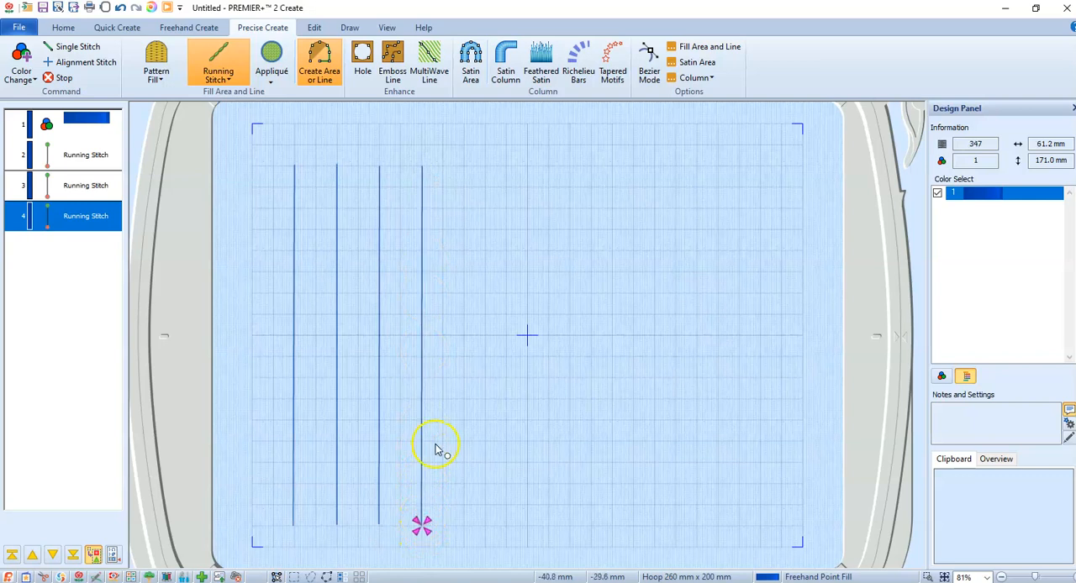
pyautogui.click(465, 166)
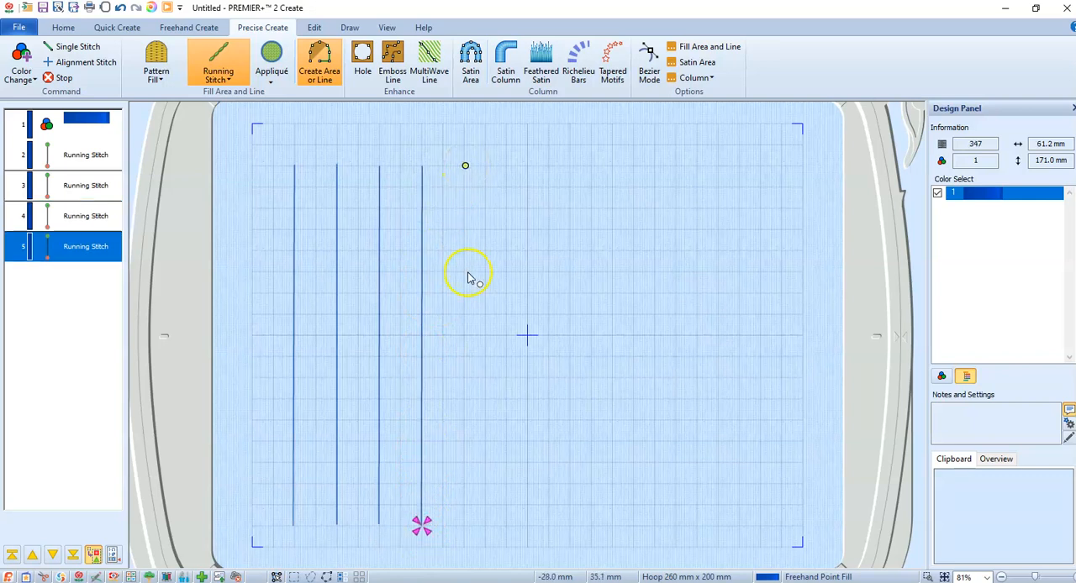
pyautogui.click(464, 527)
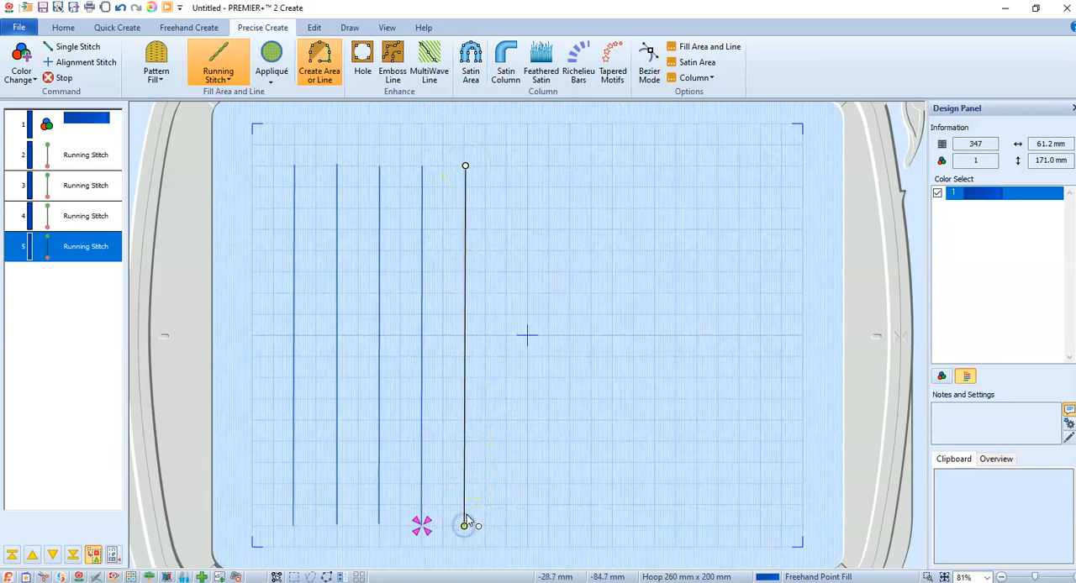
pyautogui.rightClick(464, 520)
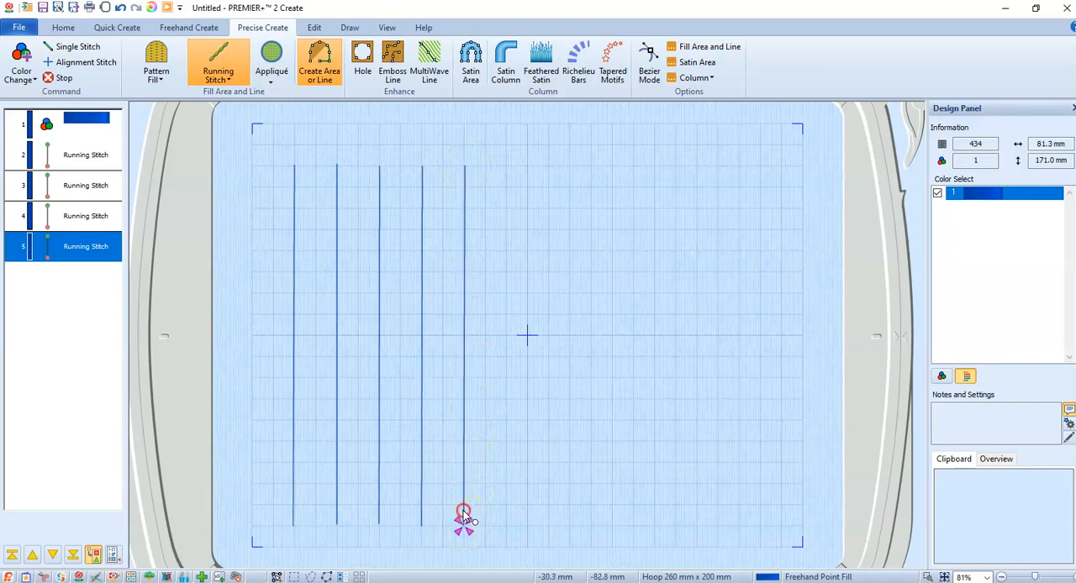
# - Add a sixth and seventh parallel vertical line, extending the set of running stitch lines to about 121 mm wide
pyautogui.click(506, 166)
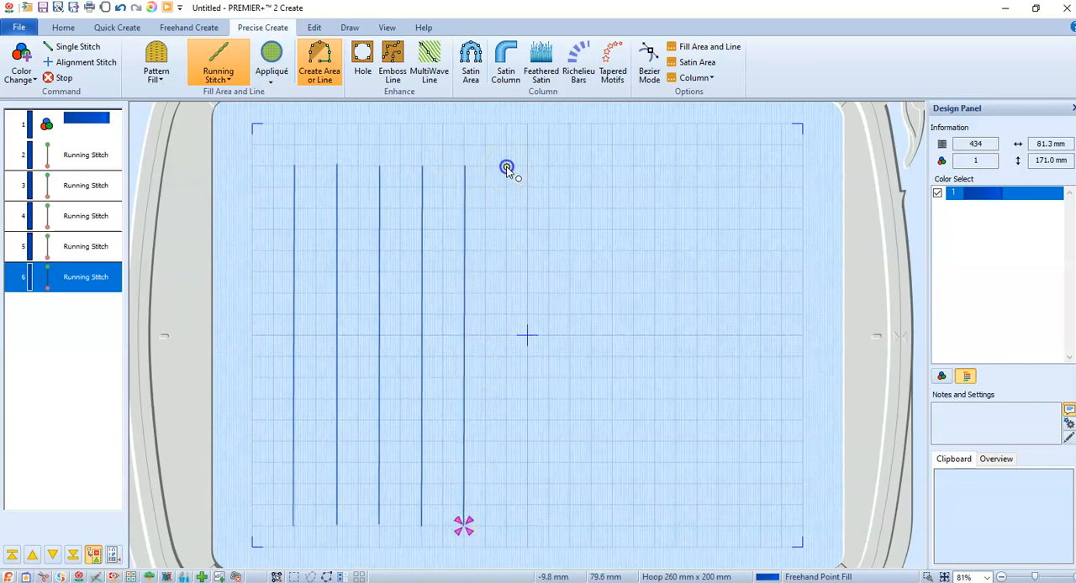
pyautogui.click(506, 524)
pyautogui.rightClick(506, 503)
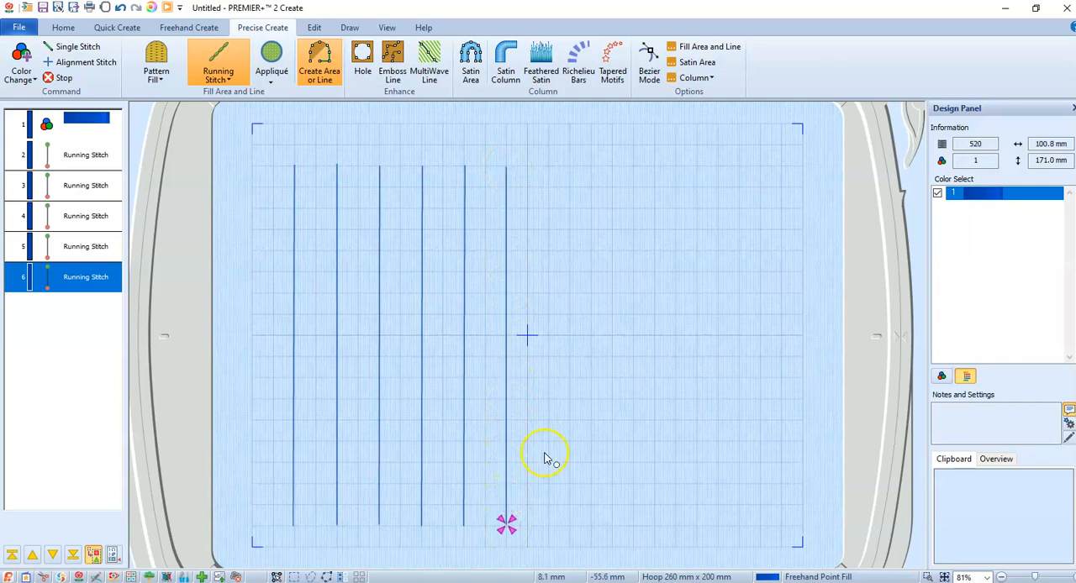
pyautogui.click(549, 166)
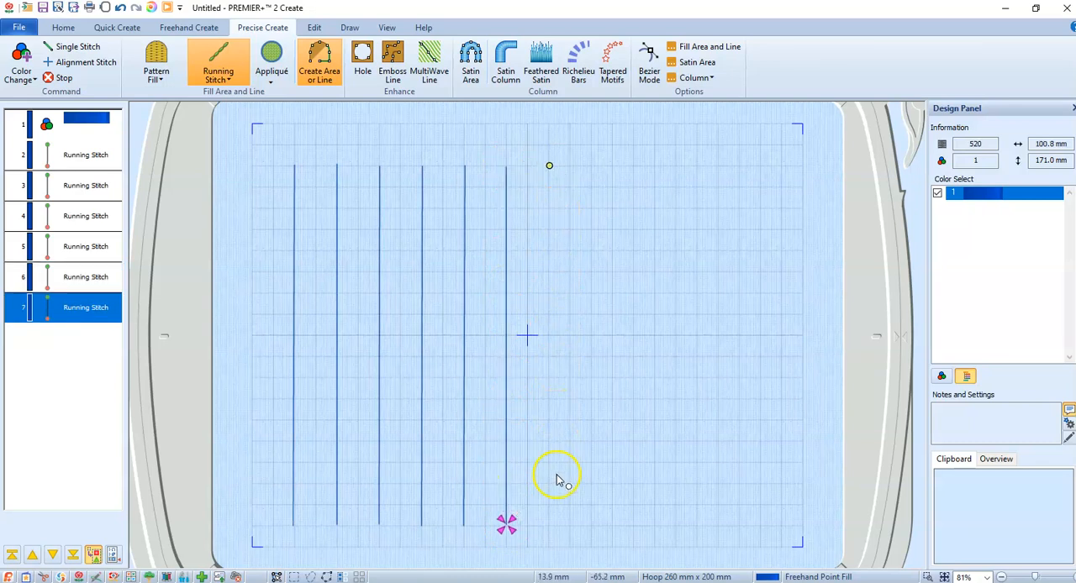
pyautogui.click(549, 524)
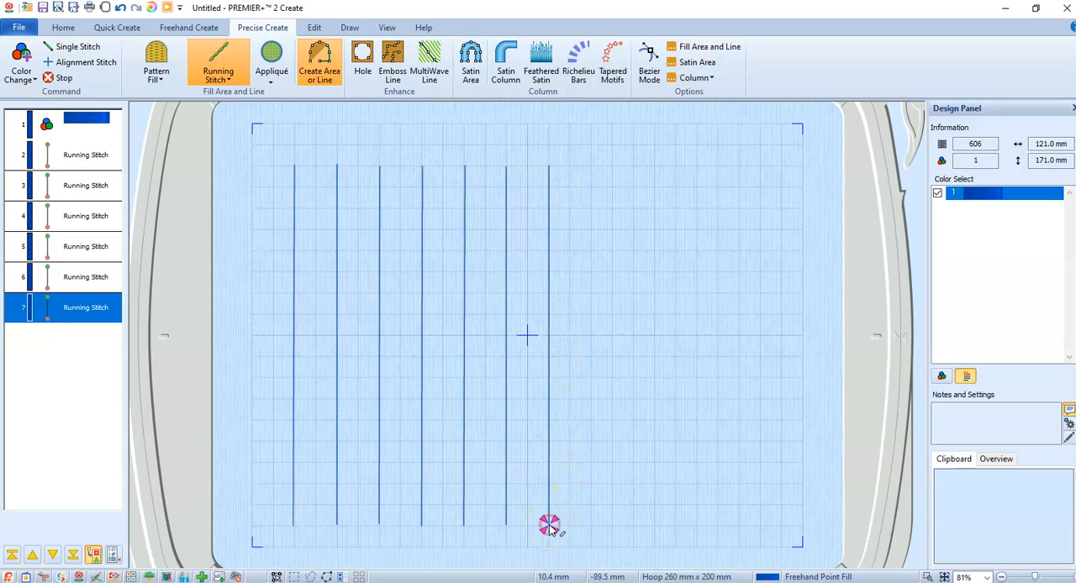
pyautogui.rightClick(653, 398)
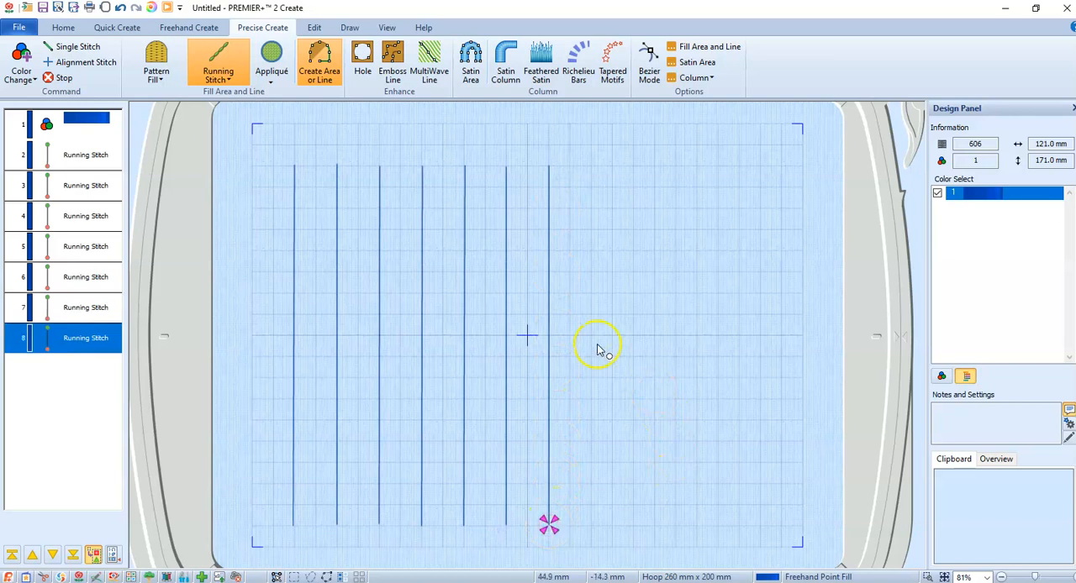
pyautogui.click(74, 154)
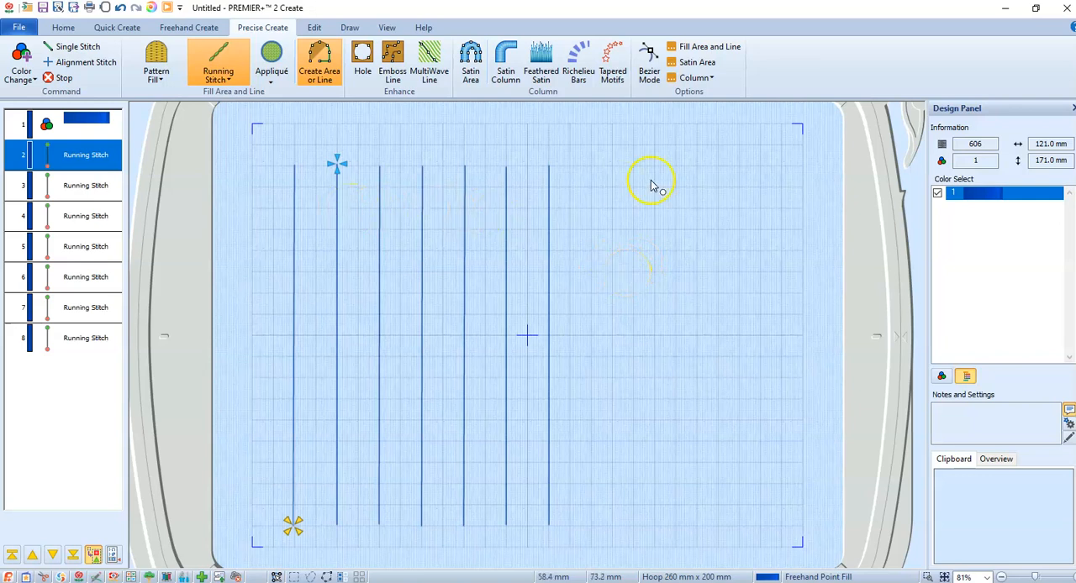
pyautogui.click(19, 27)
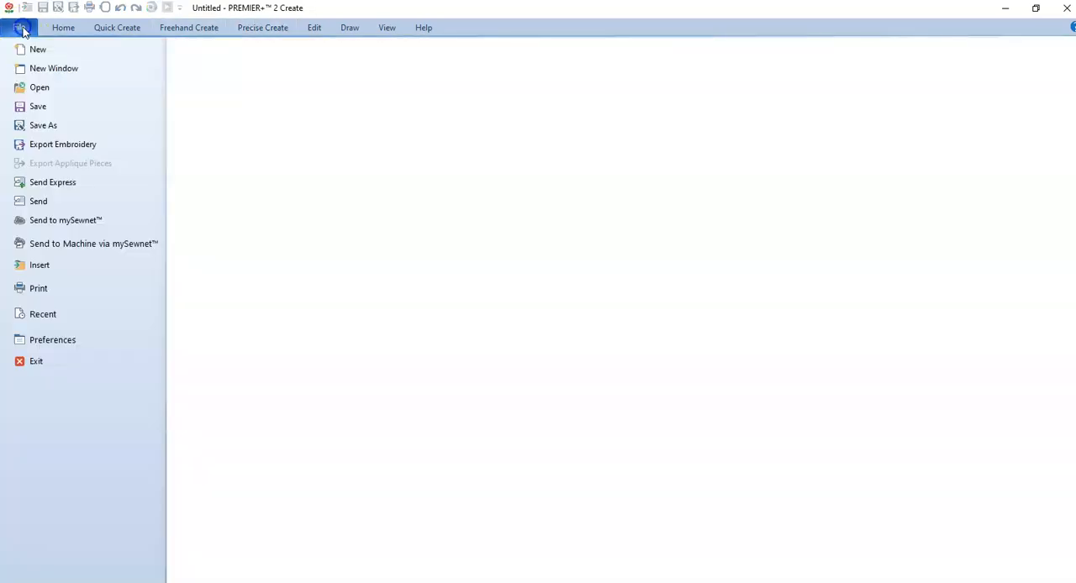
pyautogui.click(52, 125)
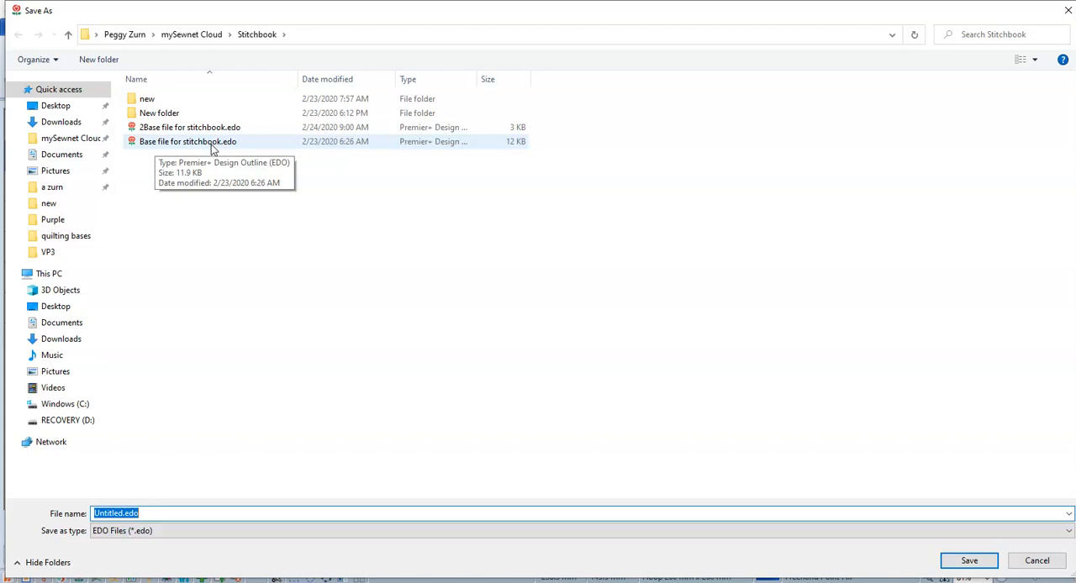
pyautogui.click(1050, 564)
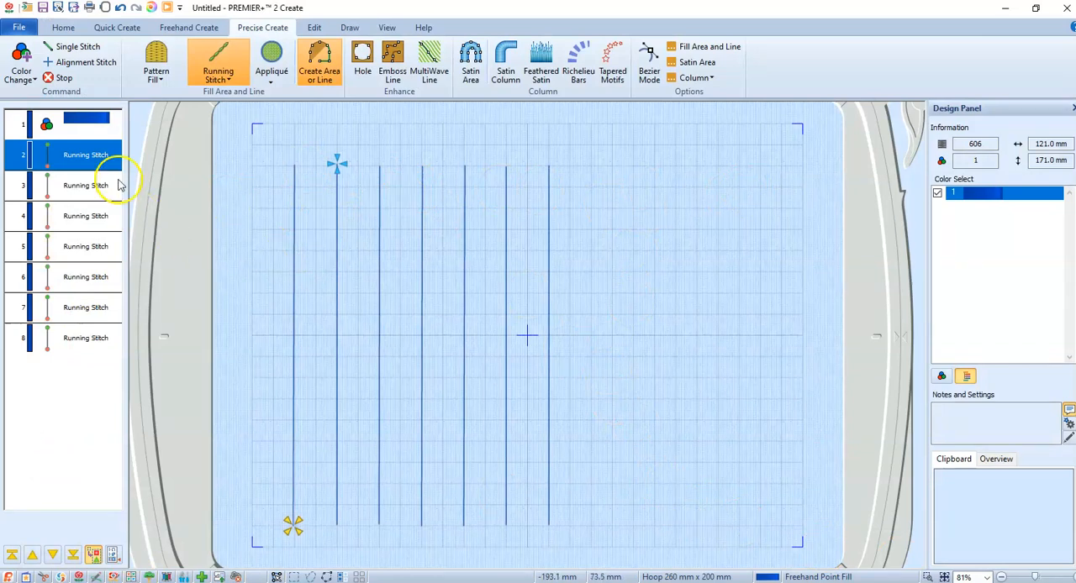
# - Change the first vertical running stitch line on the left to a Motif Line
pyautogui.click(94, 124)
pyautogui.click(94, 155)
pyautogui.click(294, 227)
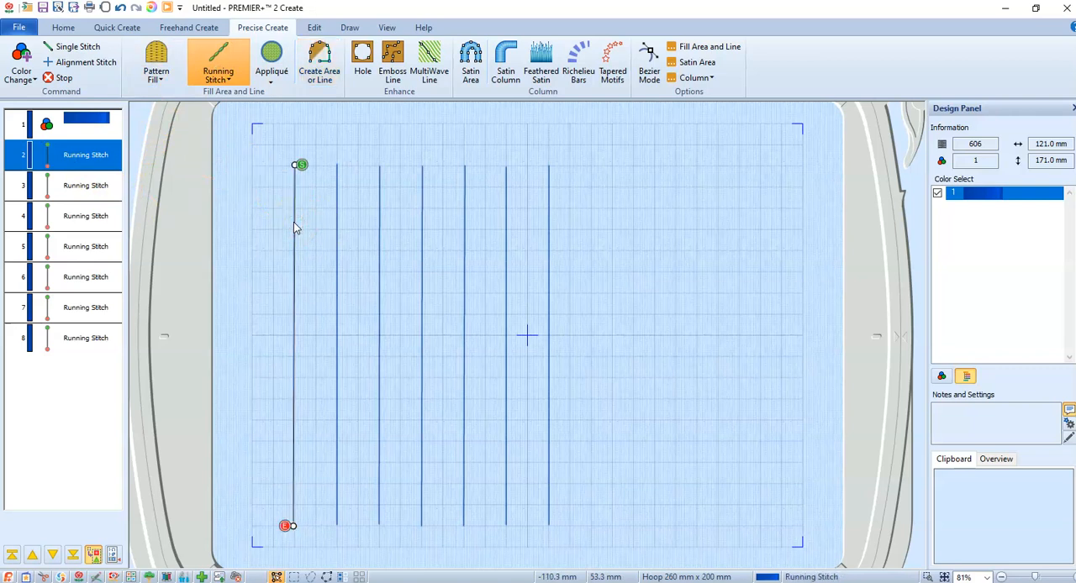
pyautogui.doubleClick(293, 222)
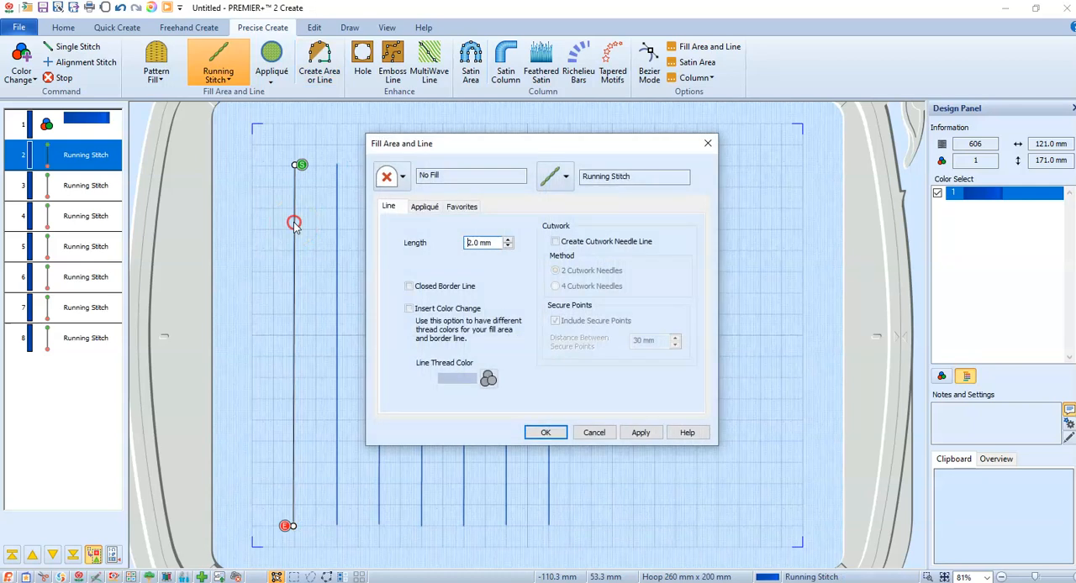
pyautogui.click(565, 177)
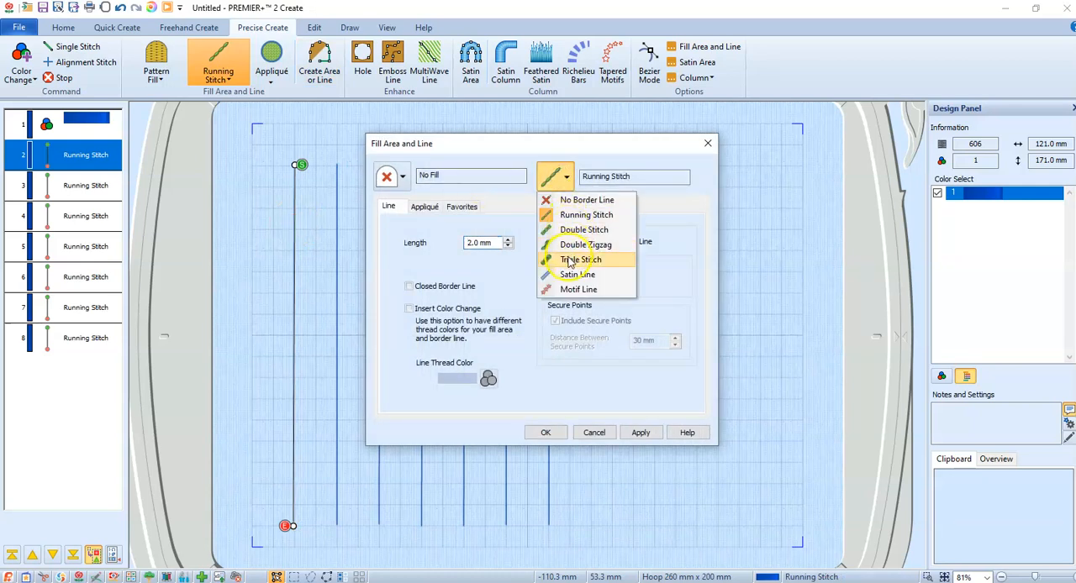
pyautogui.click(566, 290)
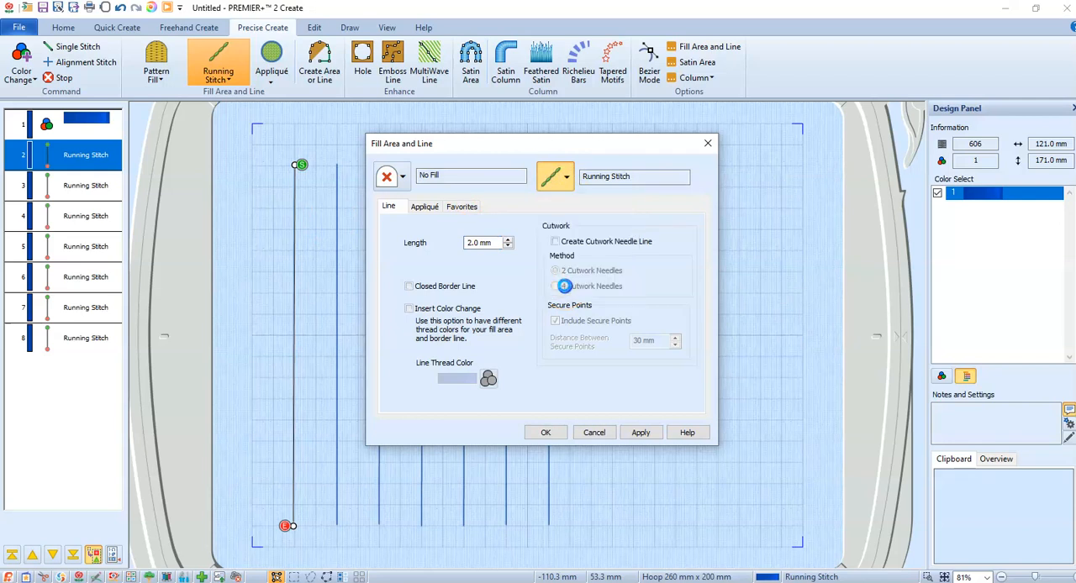
# - Apply pattern 1 from the Husqvarna Viking group's F Decorative Stitches category to the first motif line
pyautogui.click(533, 238)
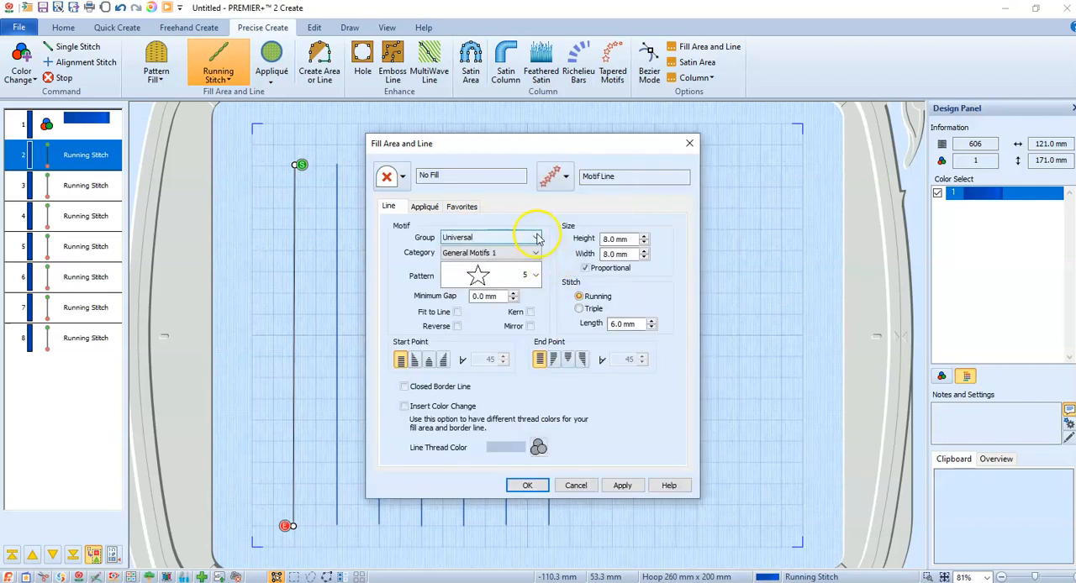
pyautogui.click(513, 268)
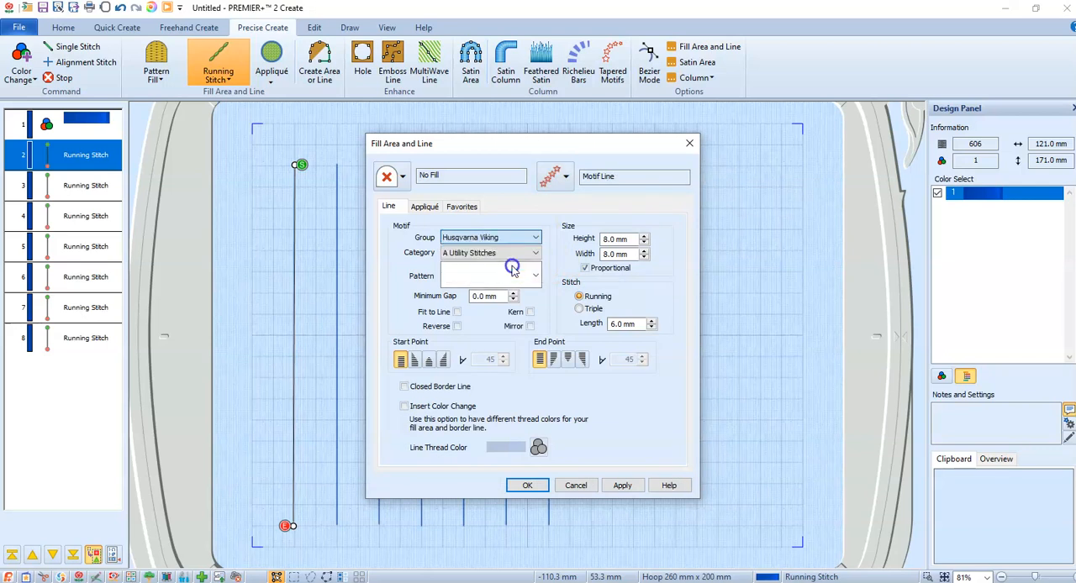
pyautogui.click(536, 253)
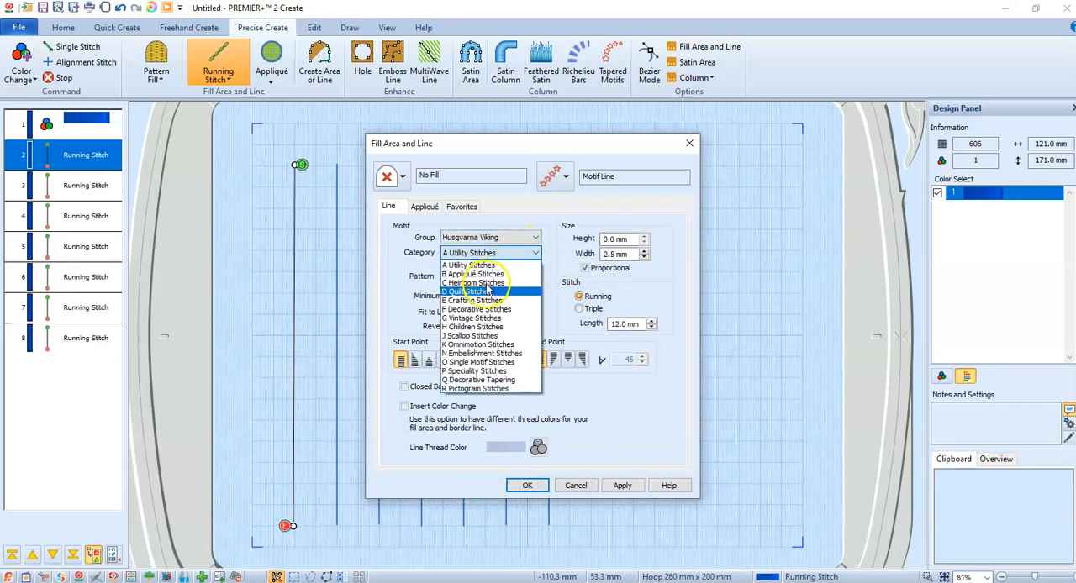
pyautogui.click(468, 310)
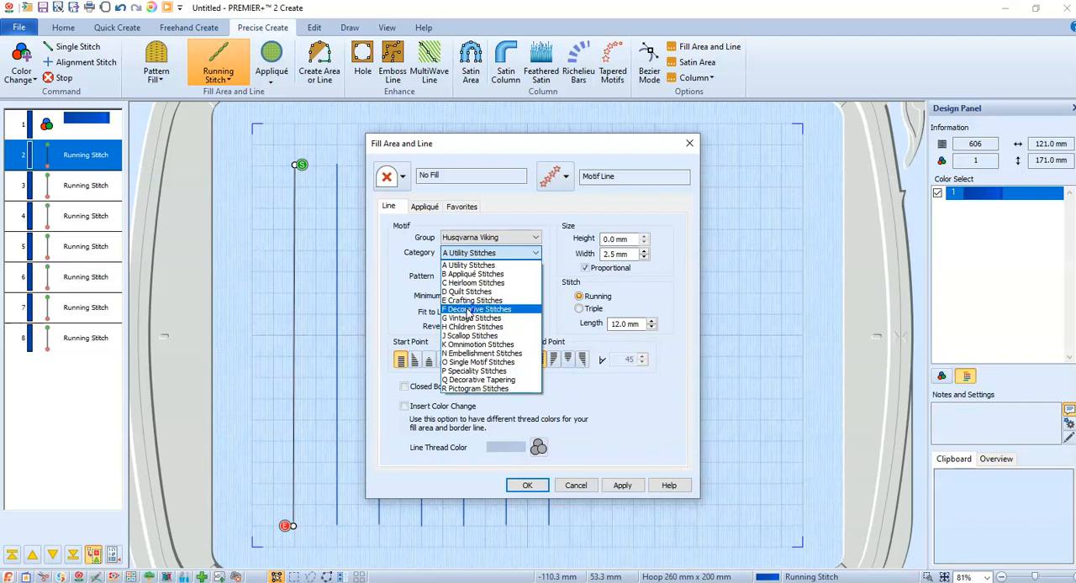
pyautogui.click(467, 310)
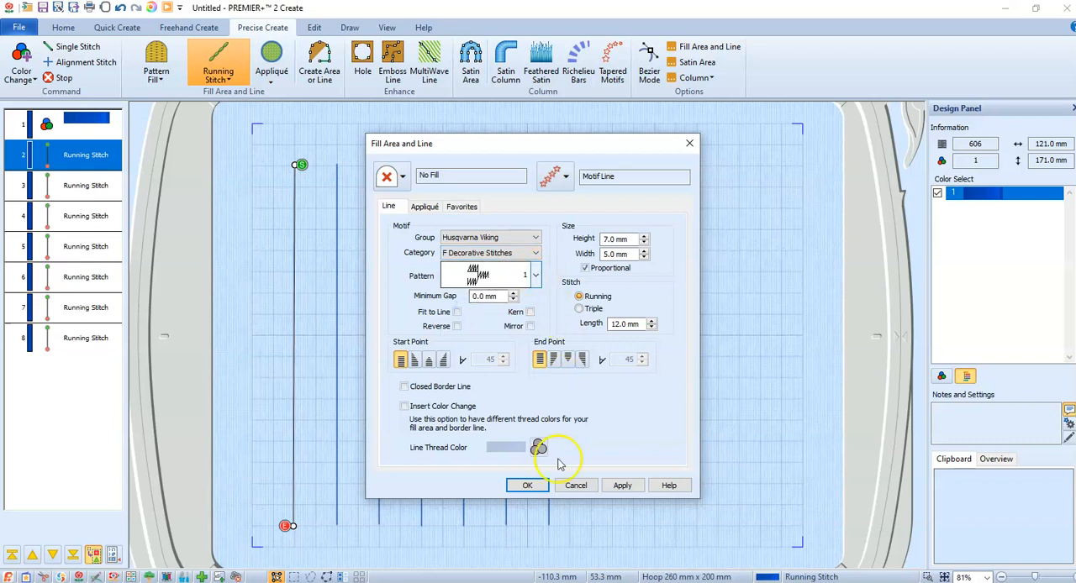
pyautogui.click(622, 485)
pyautogui.click(527, 486)
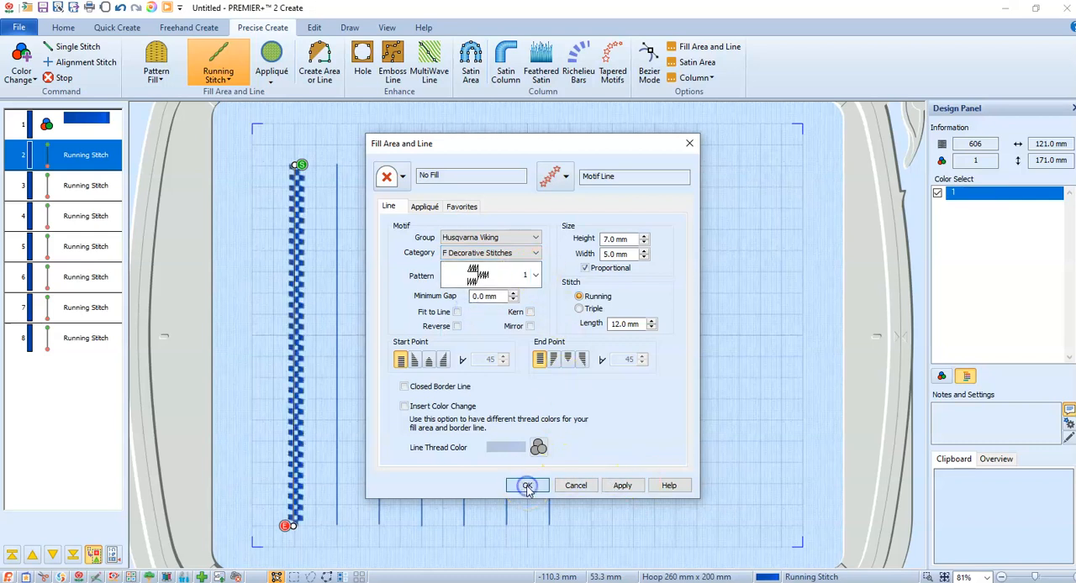
# - Change the second vertical running stitch line to a Motif Line
pyautogui.click(338, 197)
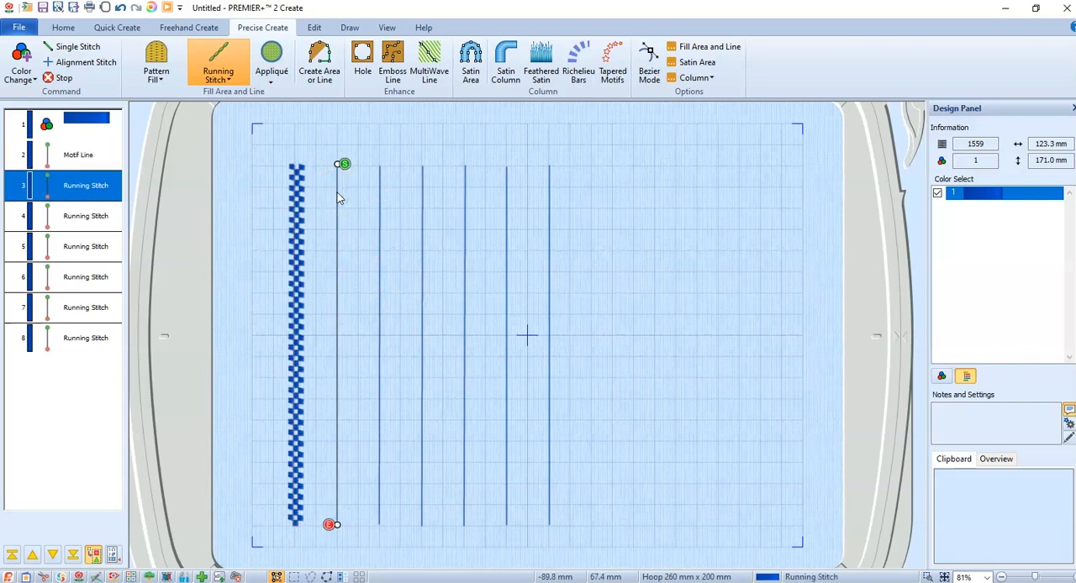
pyautogui.doubleClick(338, 198)
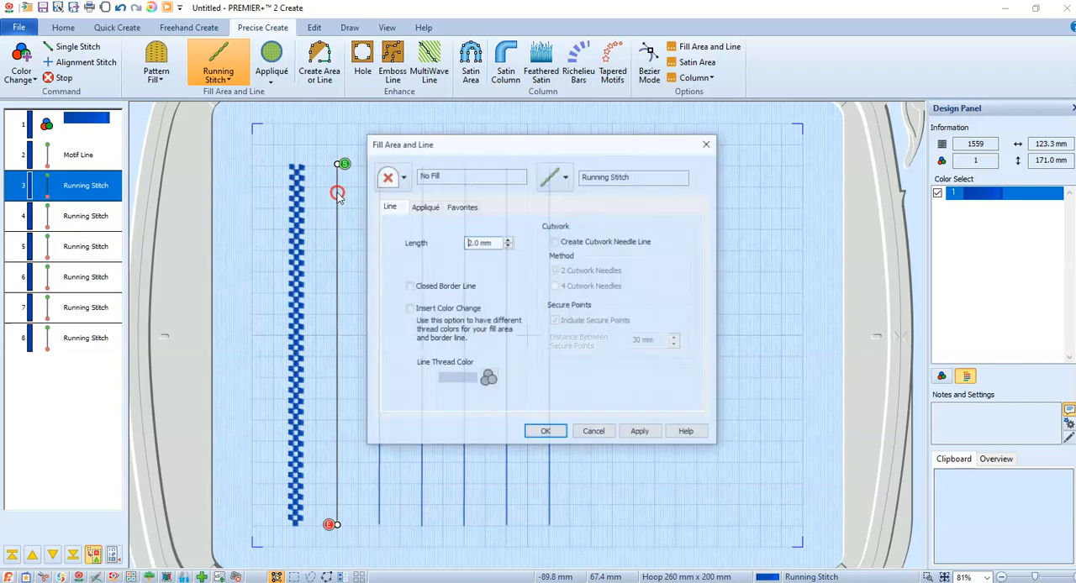
pyautogui.click(565, 171)
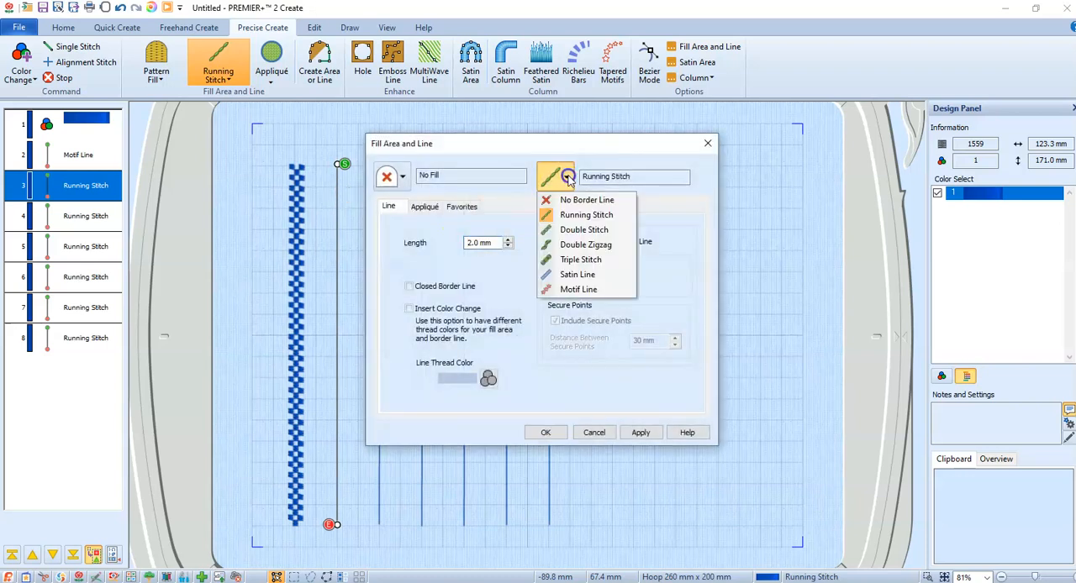
pyautogui.click(571, 290)
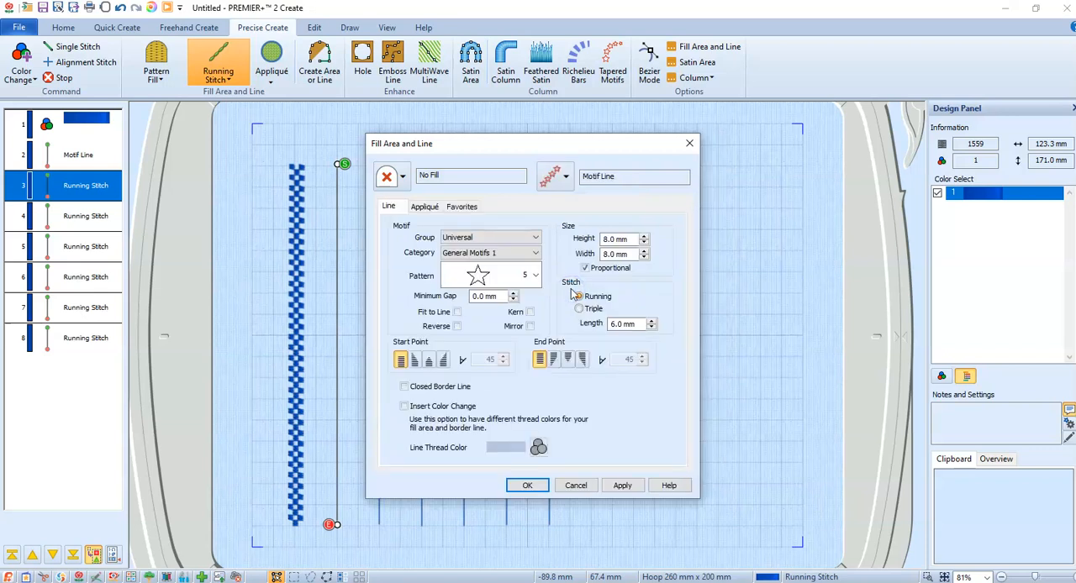
# - Give the second line pattern 2 from the F Decorative Stitches category of the Husqvarna Viking motif group
pyautogui.click(531, 253)
pyautogui.click(528, 240)
pyautogui.click(530, 237)
pyautogui.click(496, 267)
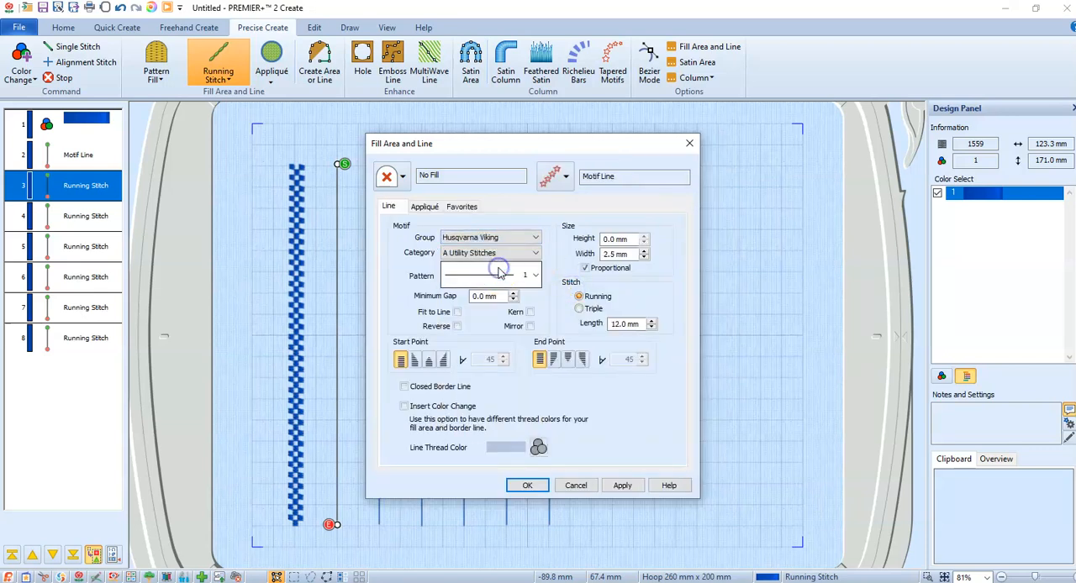
pyautogui.click(503, 254)
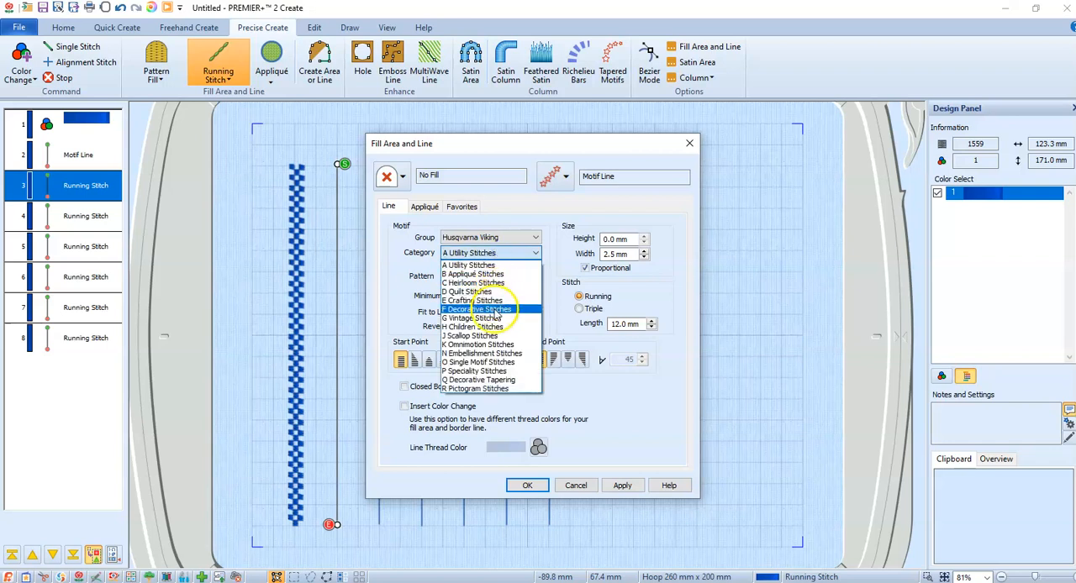
pyautogui.click(494, 309)
pyautogui.click(514, 277)
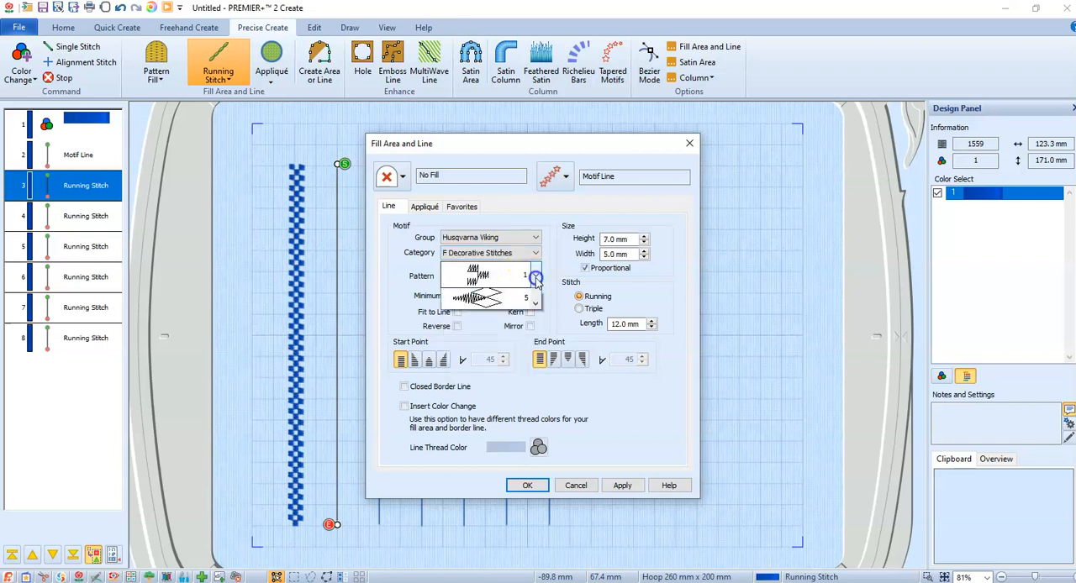
pyautogui.click(514, 327)
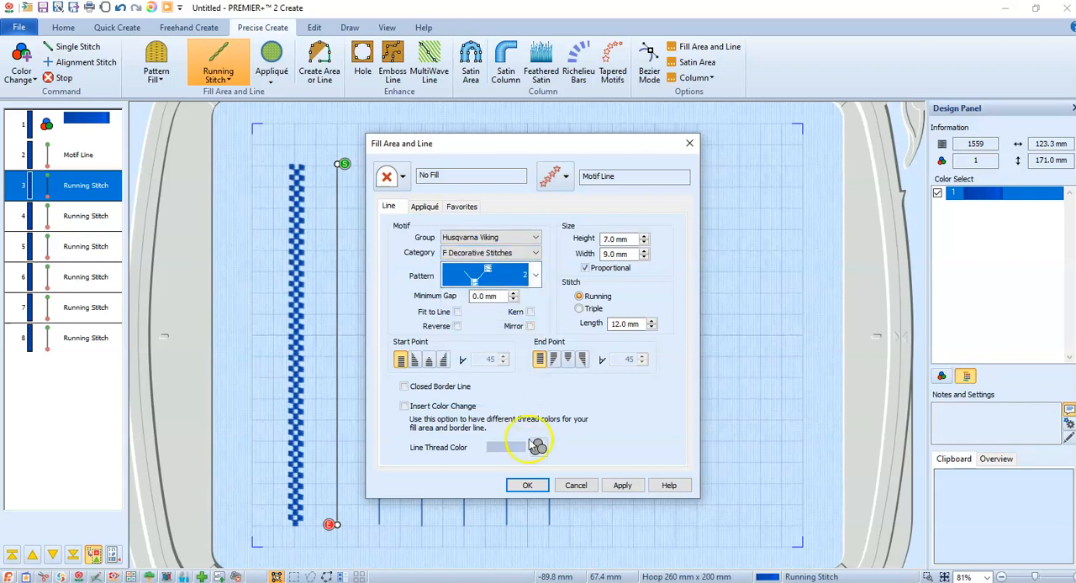
pyautogui.click(530, 486)
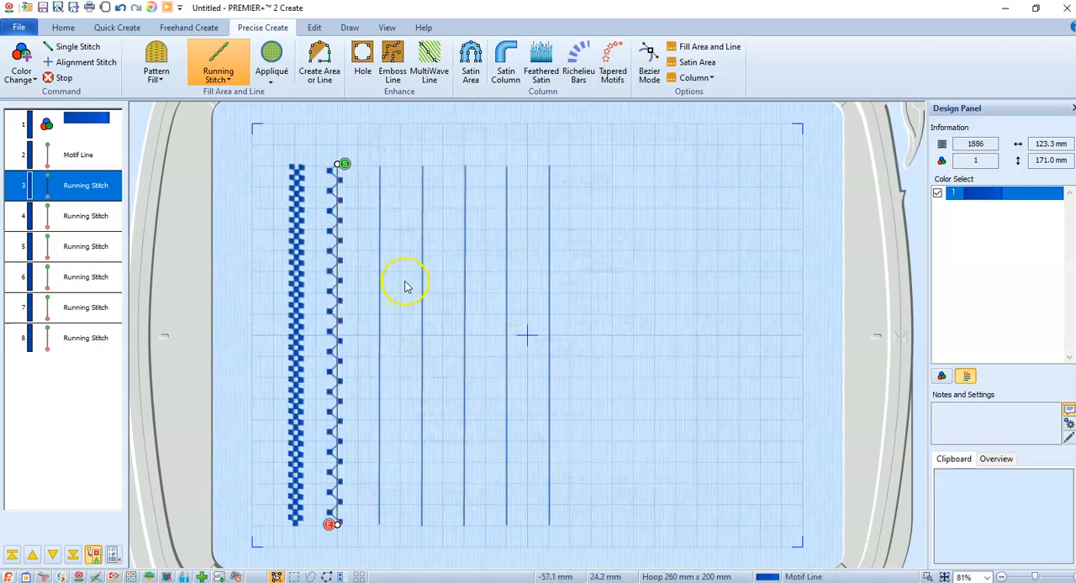
# - Change the third vertical running stitch line to a Motif Line
pyautogui.rightClick(380, 247)
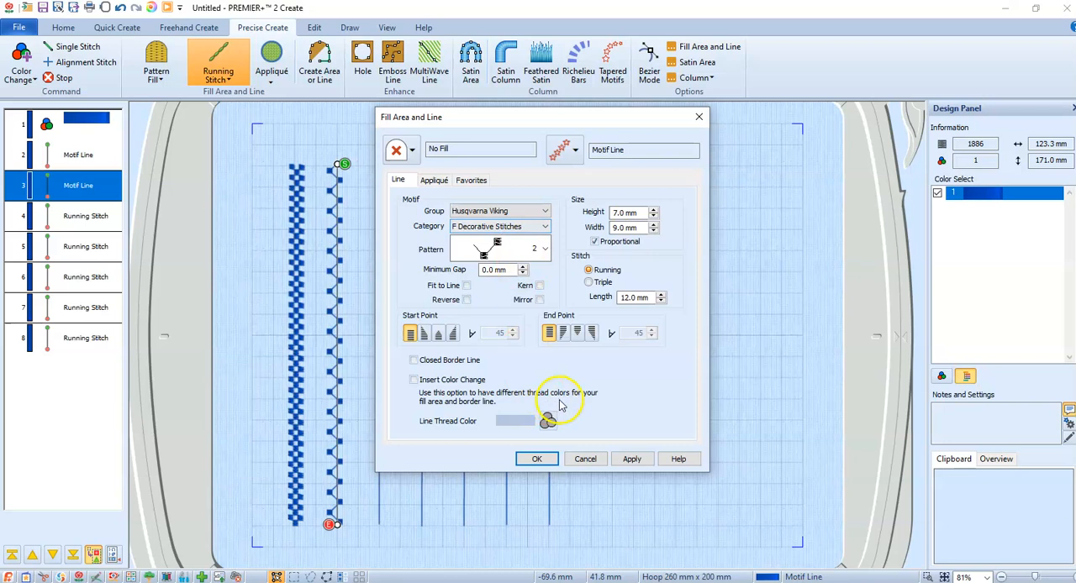
pyautogui.click(585, 459)
pyautogui.click(379, 363)
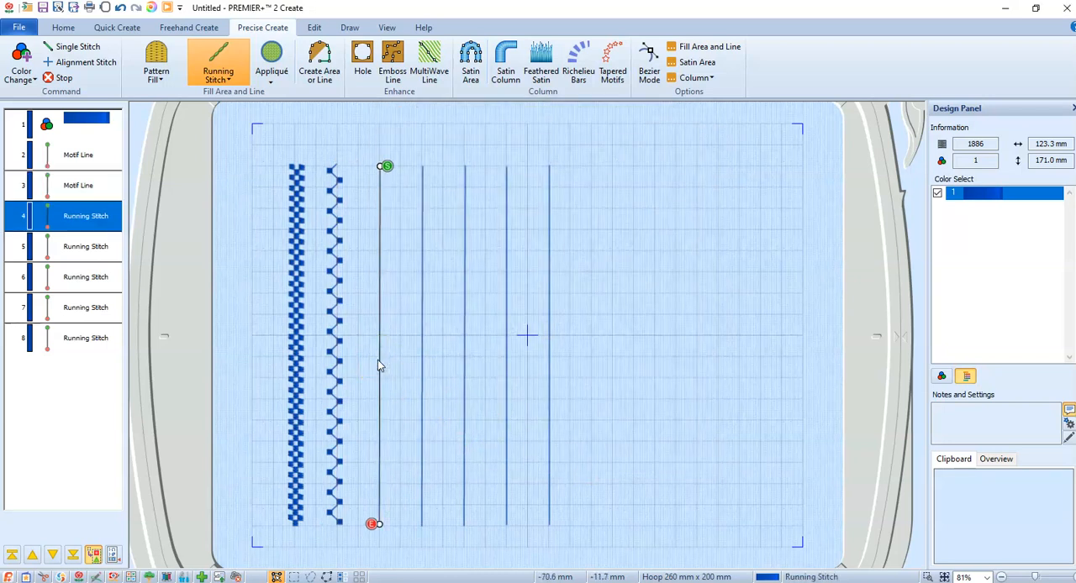
pyautogui.doubleClick(379, 363)
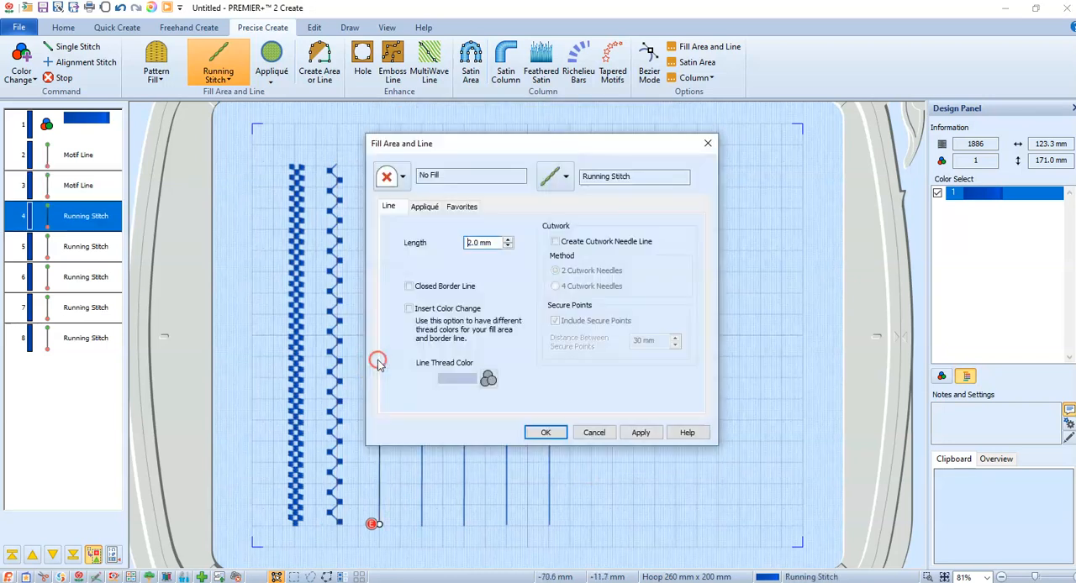
pyautogui.click(566, 178)
pyautogui.click(567, 288)
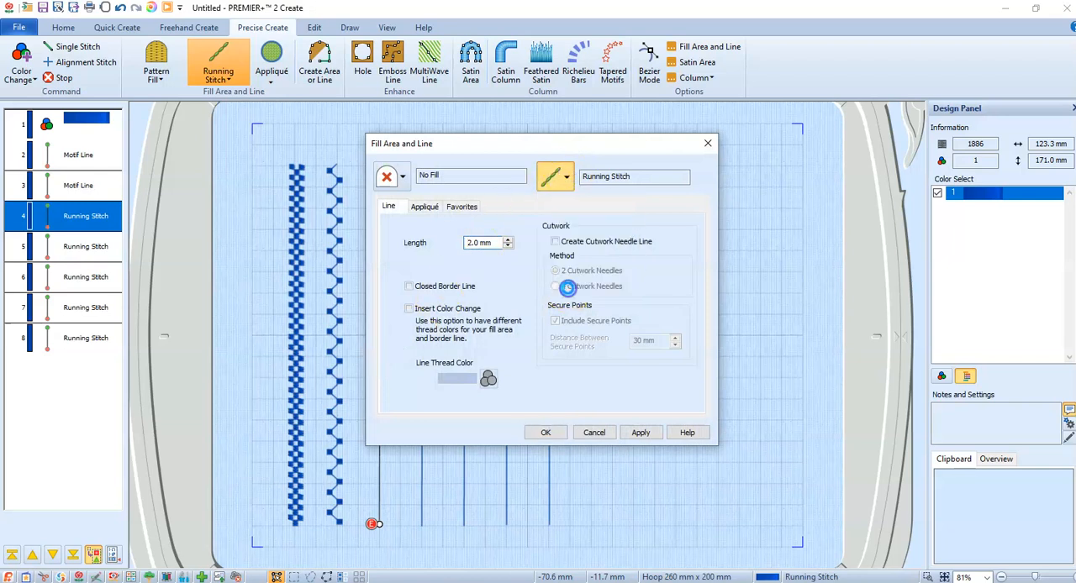
# - Set the third line's motif to Husqvarna Viking, F Decorative Stitches, pattern 3, and accept it
pyautogui.click(525, 252)
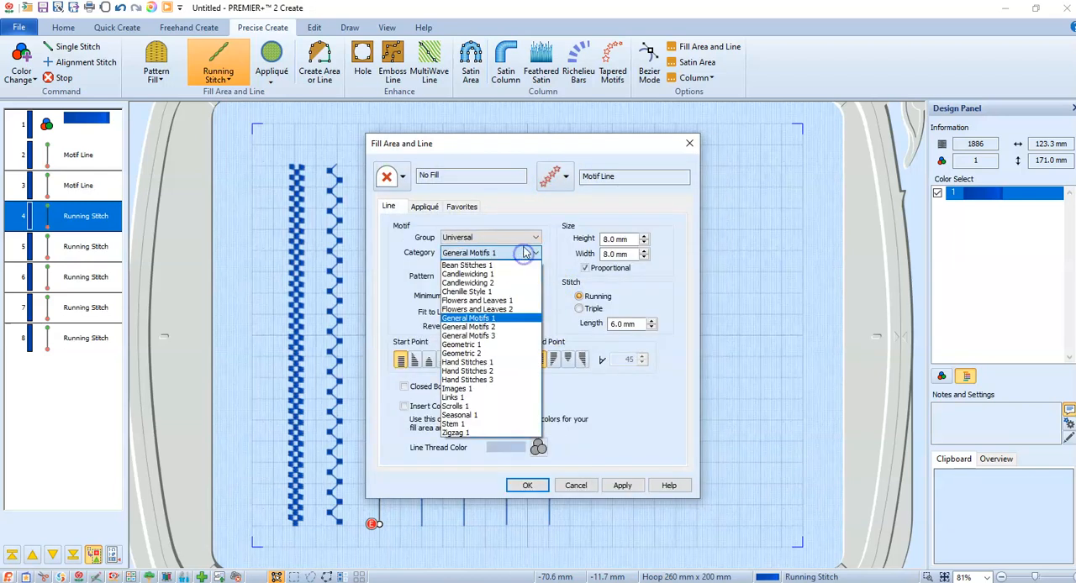
pyautogui.click(525, 252)
pyautogui.click(530, 237)
pyautogui.click(507, 269)
pyautogui.click(509, 253)
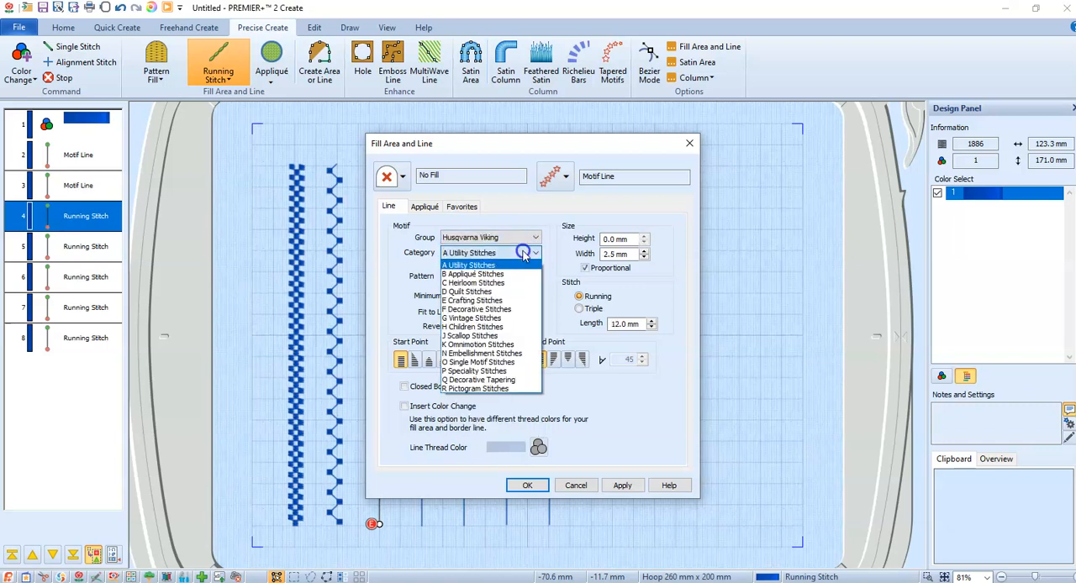
pyautogui.click(479, 309)
pyautogui.click(535, 275)
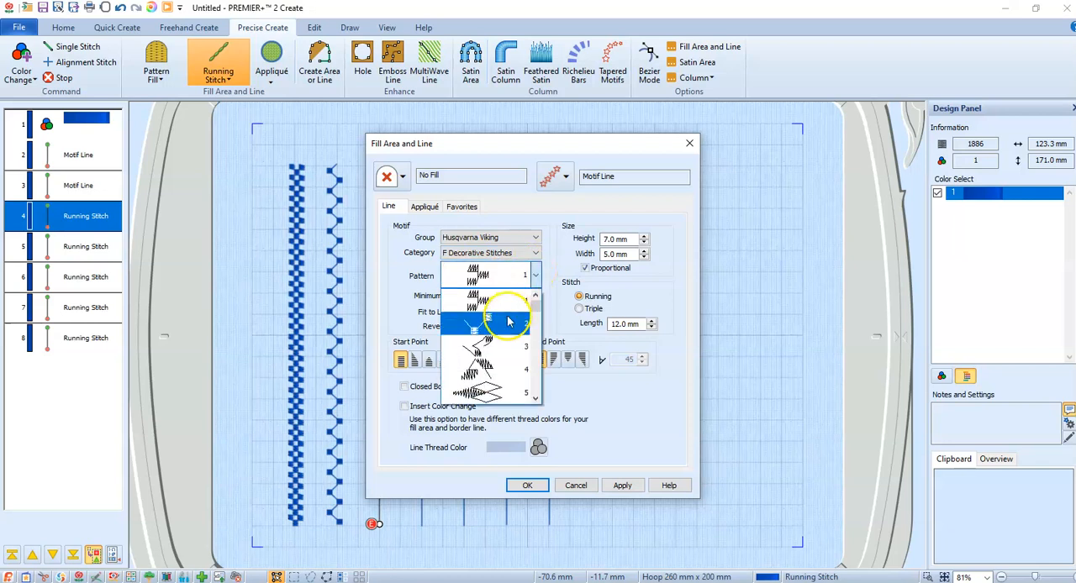
pyautogui.click(503, 343)
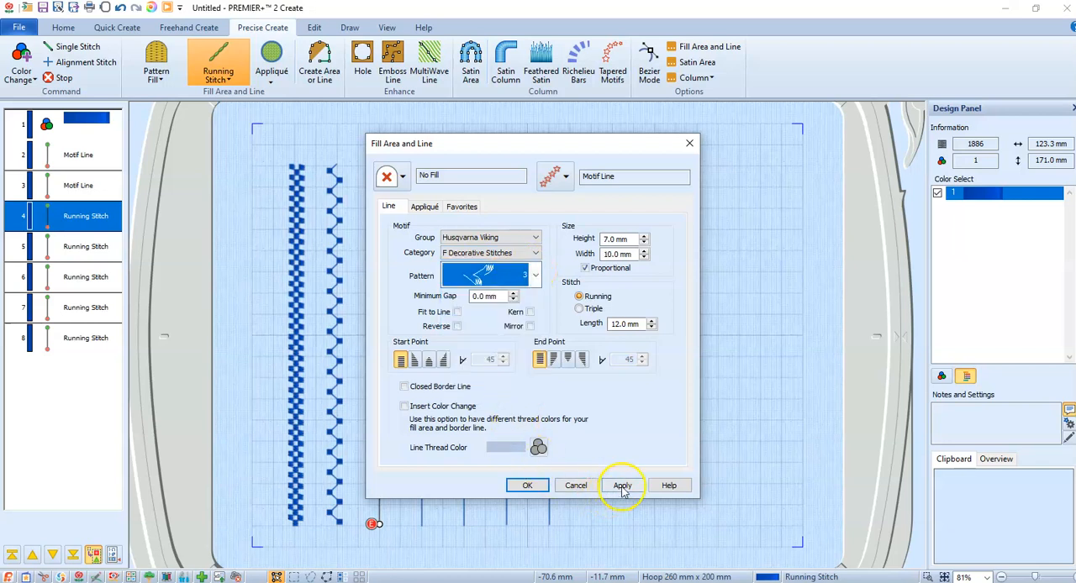
pyautogui.click(527, 485)
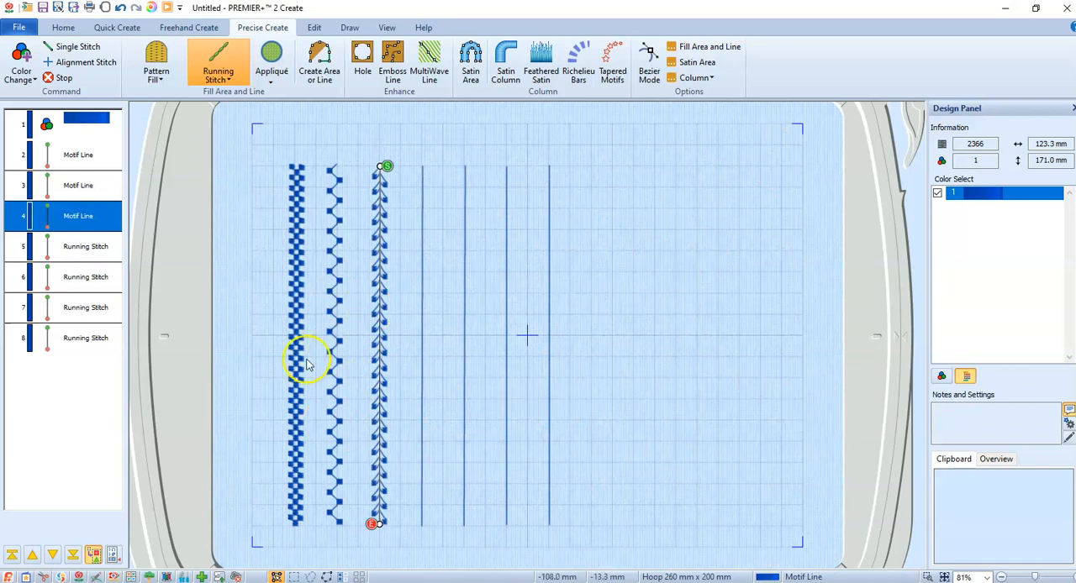
# - Start an embroidery export in Husqvarna Viking / Pfaff (.vp3) format, keeping ColorSort, Optimize Stitch Length and rotation to the natural hoop position
pyautogui.click(19, 30)
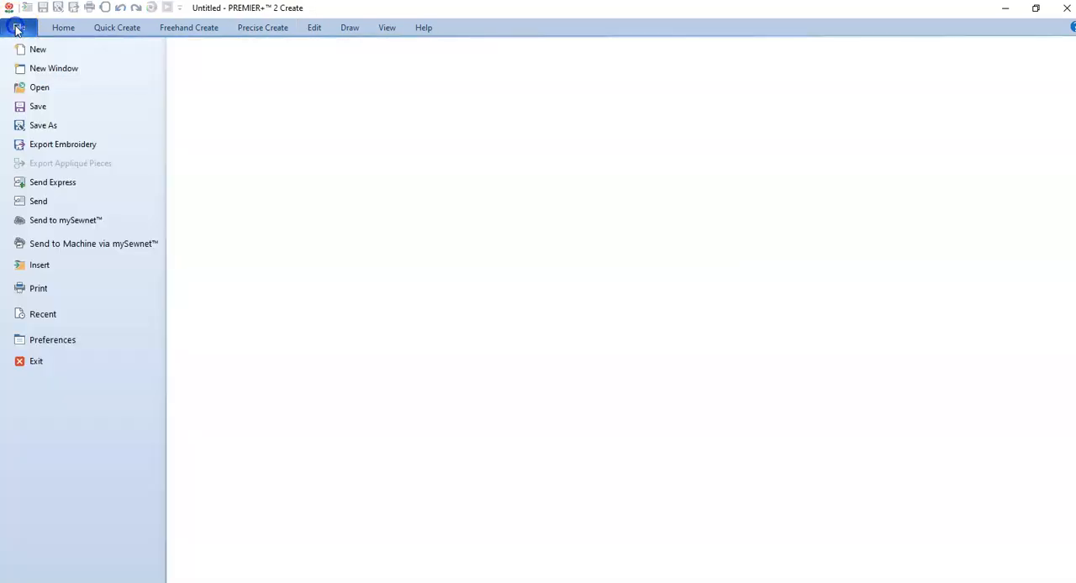
pyautogui.click(38, 148)
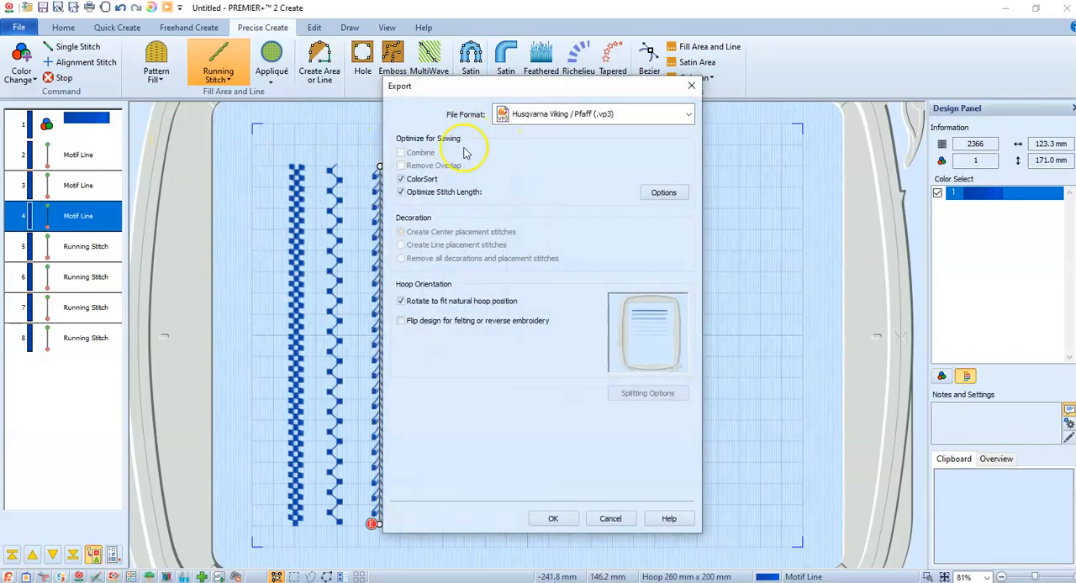
pyautogui.click(553, 518)
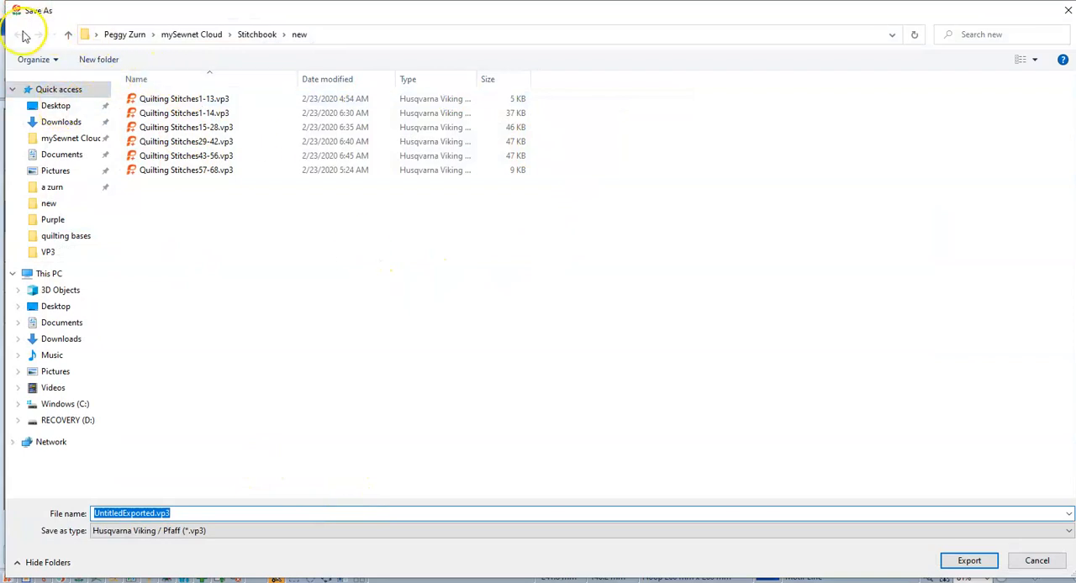
# - Create a folder named sample inside the Stitchbook folder and open it as the export location
pyautogui.click(266, 36)
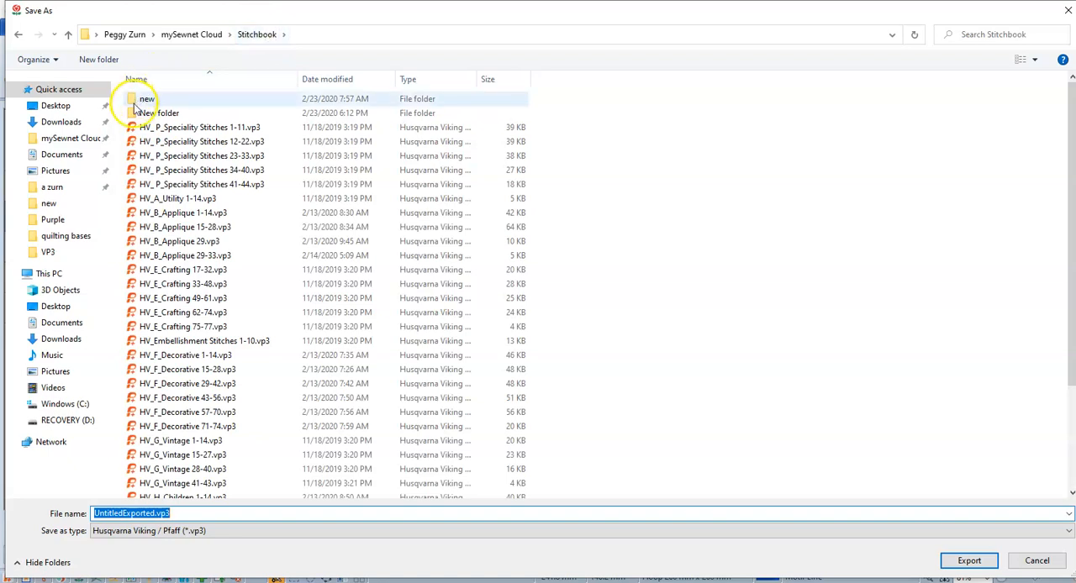
pyautogui.click(105, 63)
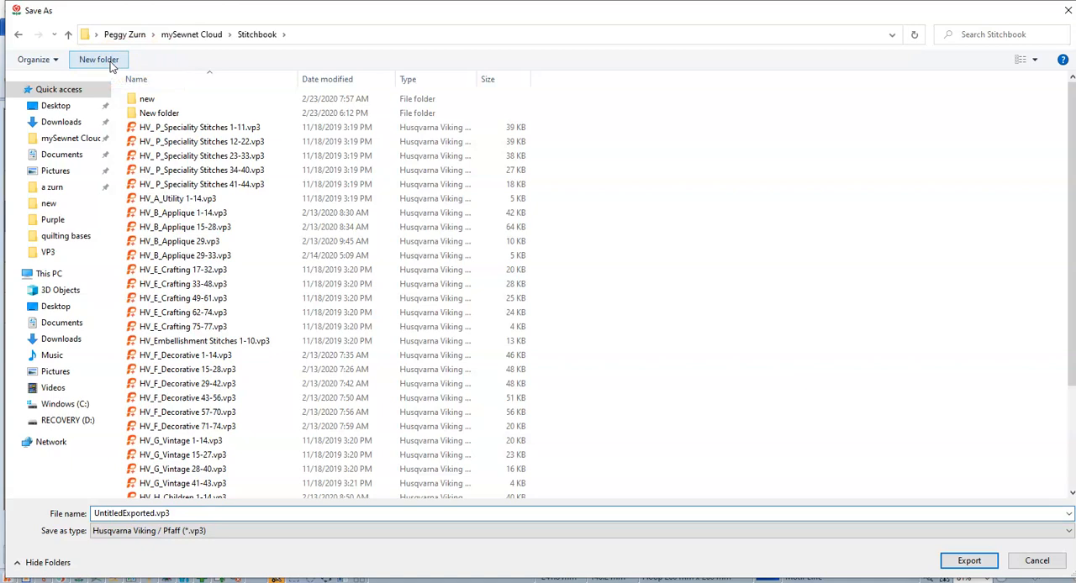
pyautogui.write('sample')
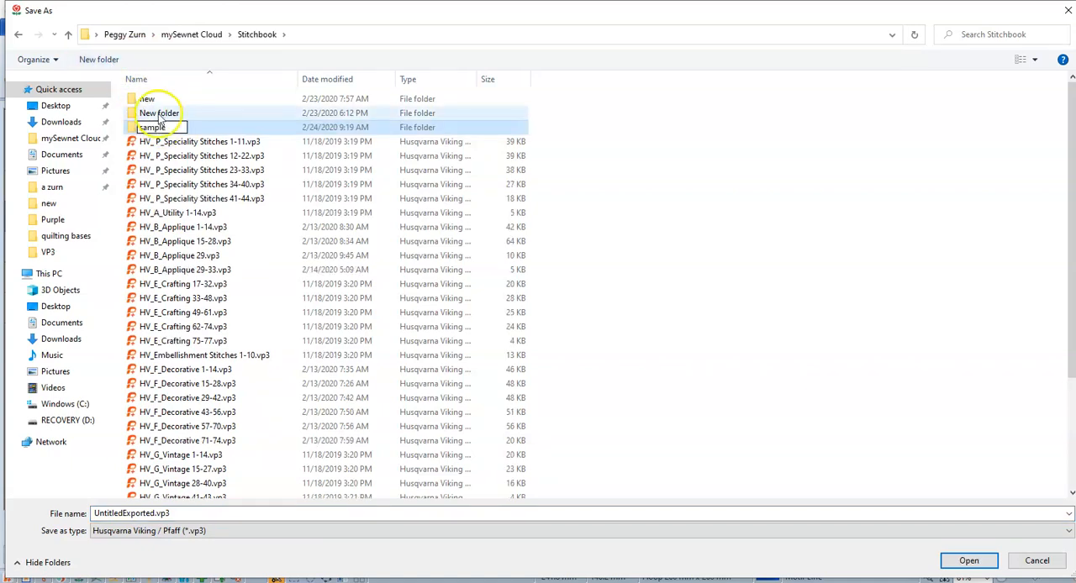
pyautogui.click(136, 128)
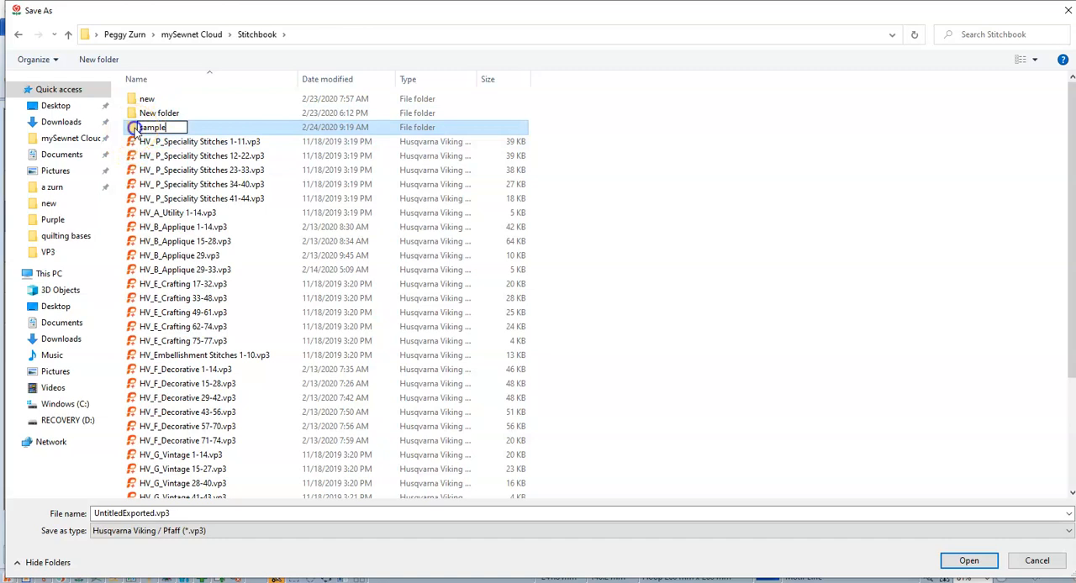
pyautogui.doubleClick(135, 128)
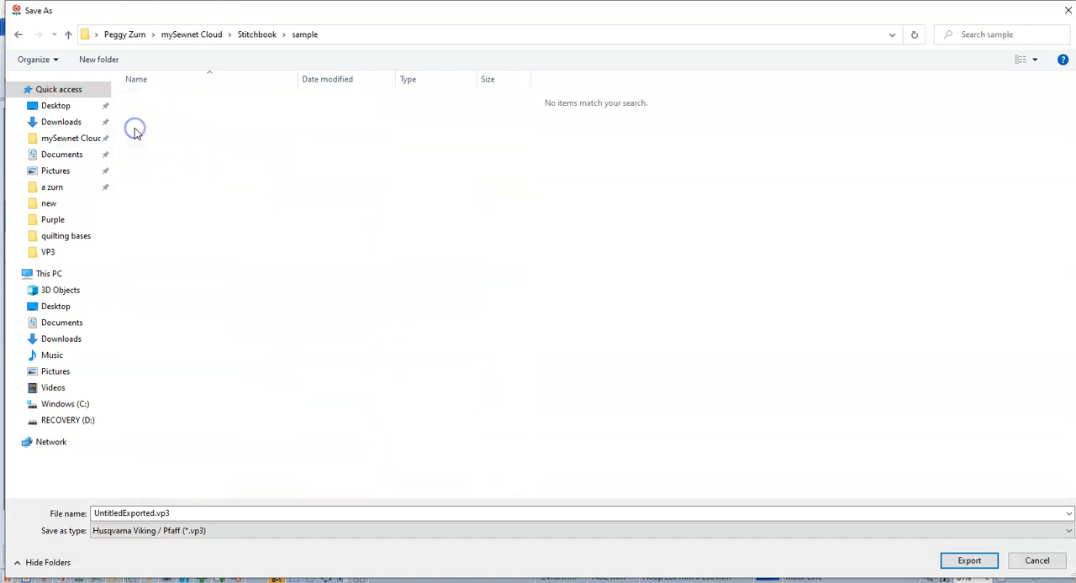
# - Name the export file decorative 1-14.vp3 and export it to the sample folder
pyautogui.click(192, 516)
pyautogui.moveTo(156, 516); pyautogui.dragTo(29, 516)
pyautogui.write('decorative 1-14')
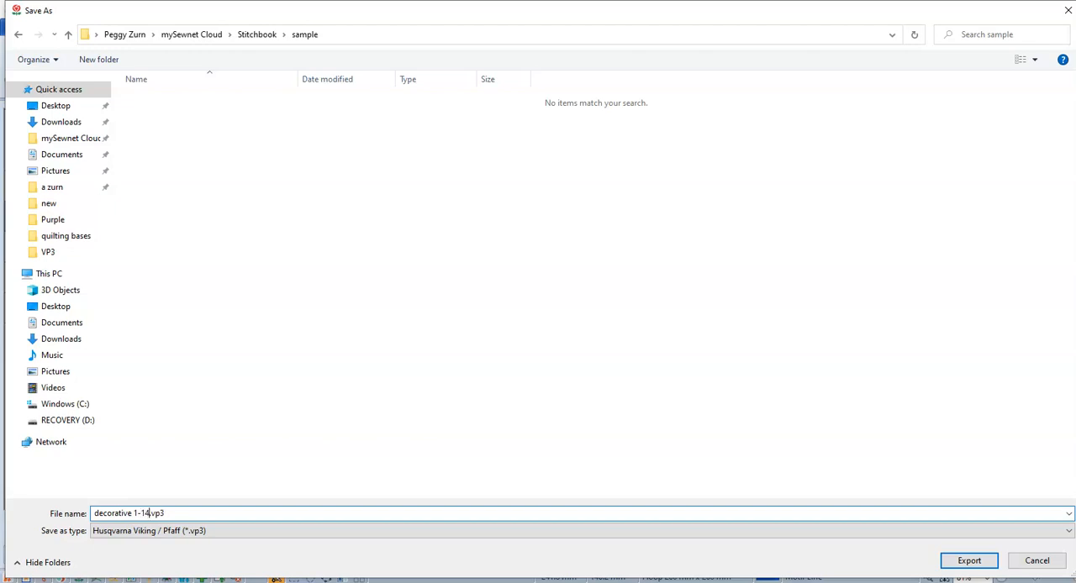
pyautogui.click(94, 514)
pyautogui.click(969, 561)
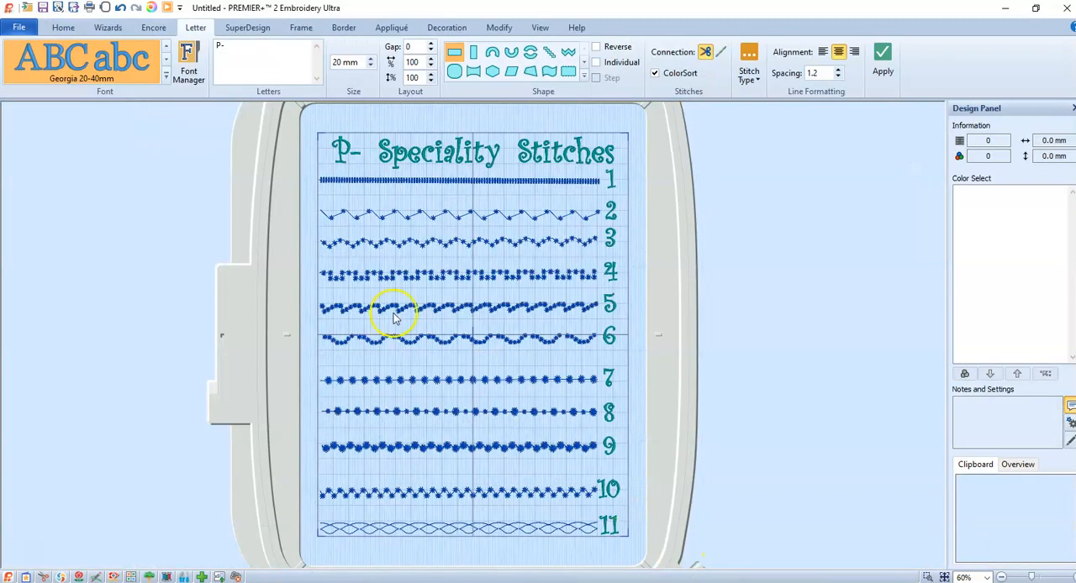
# - In PREMIER+ 2 Embroidery Ultra, start a new embroidery project and discard the changes to the Speciality Stitches design
pyautogui.click(19, 27)
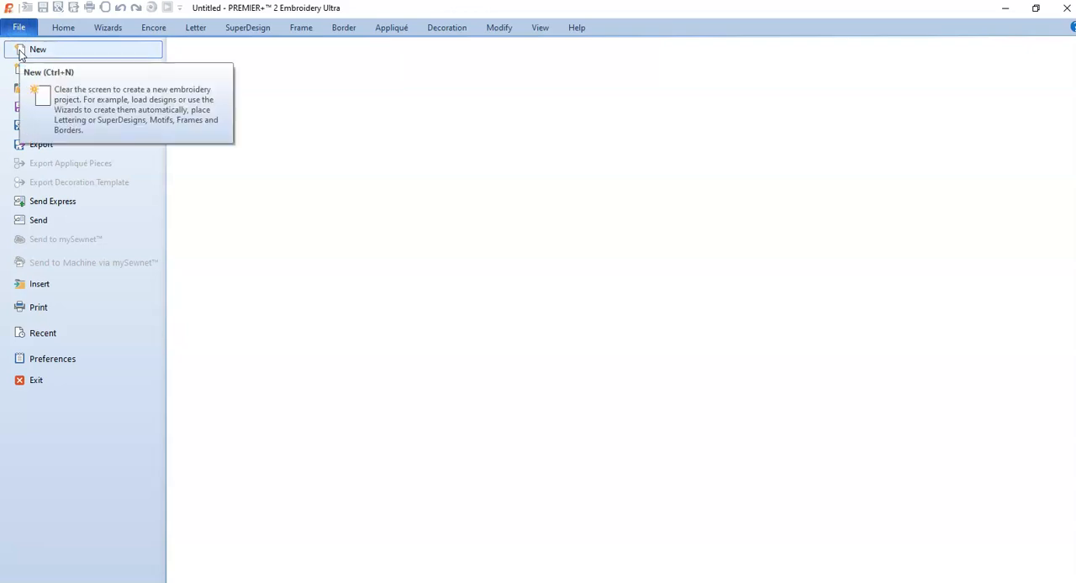
pyautogui.click(20, 51)
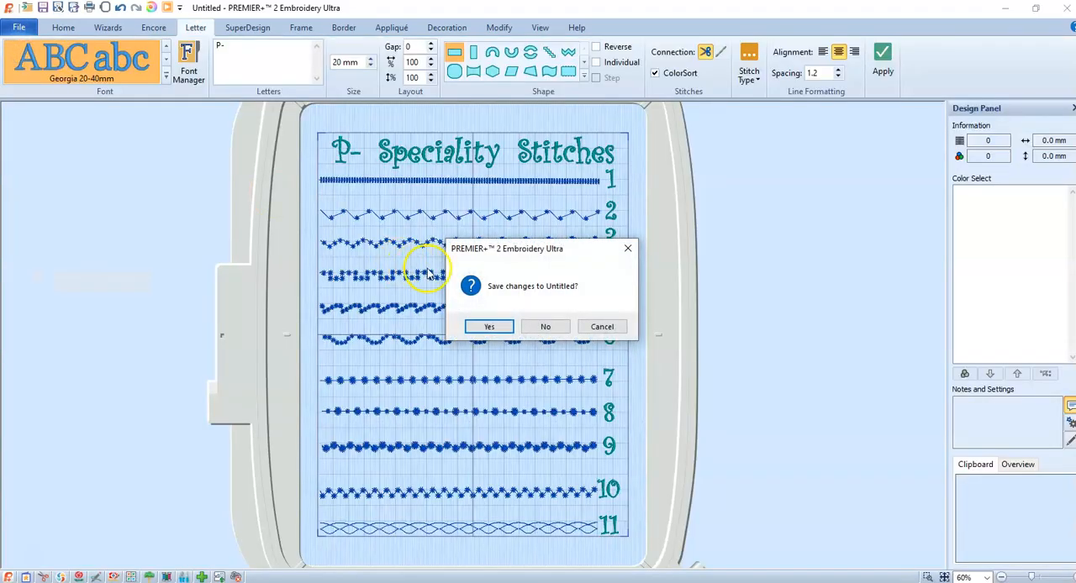
pyautogui.click(545, 327)
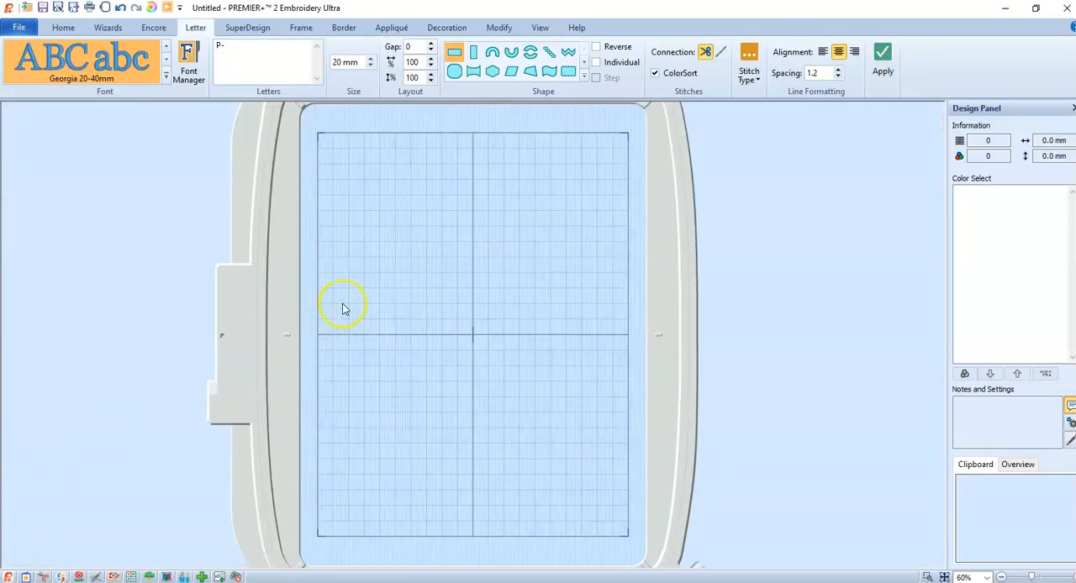
# - Insert decorative 1-14.vp3 from the sample folder, move it against the hoop's left edge with title space above, and deselect it
pyautogui.click(19, 27)
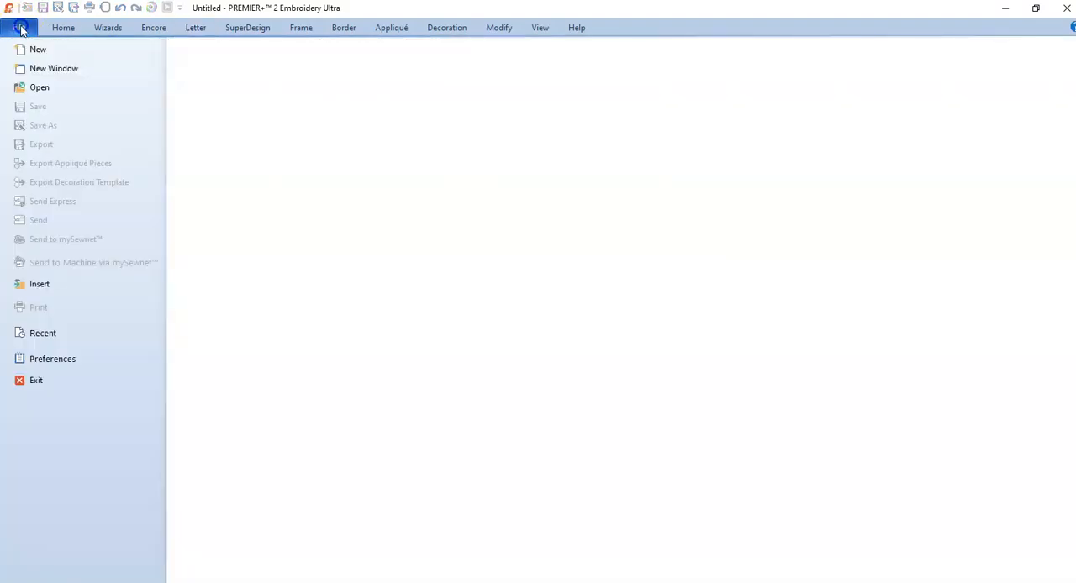
pyautogui.click(24, 290)
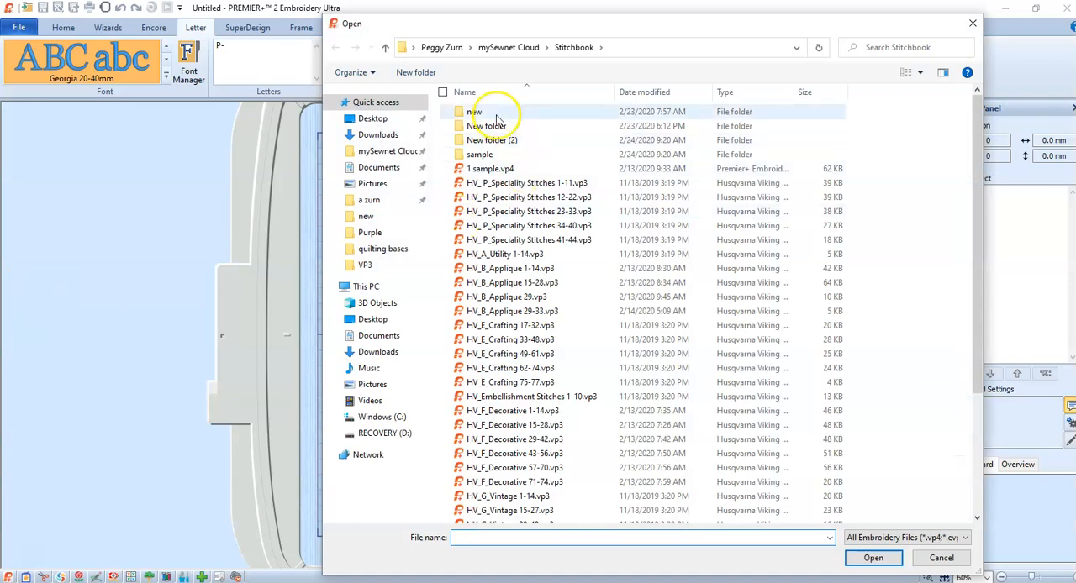
pyautogui.doubleClick(479, 154)
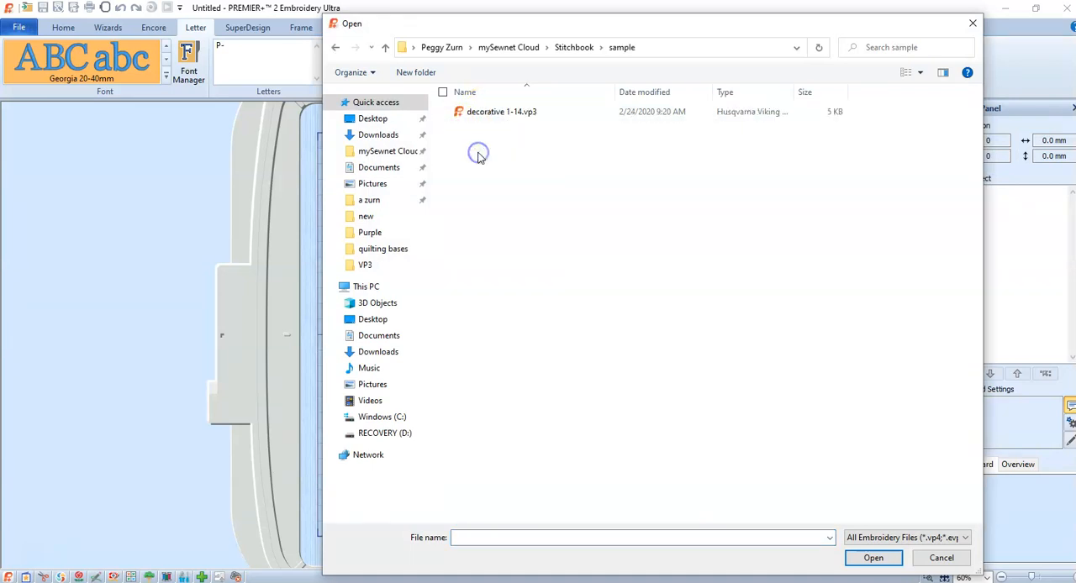
pyautogui.doubleClick(495, 112)
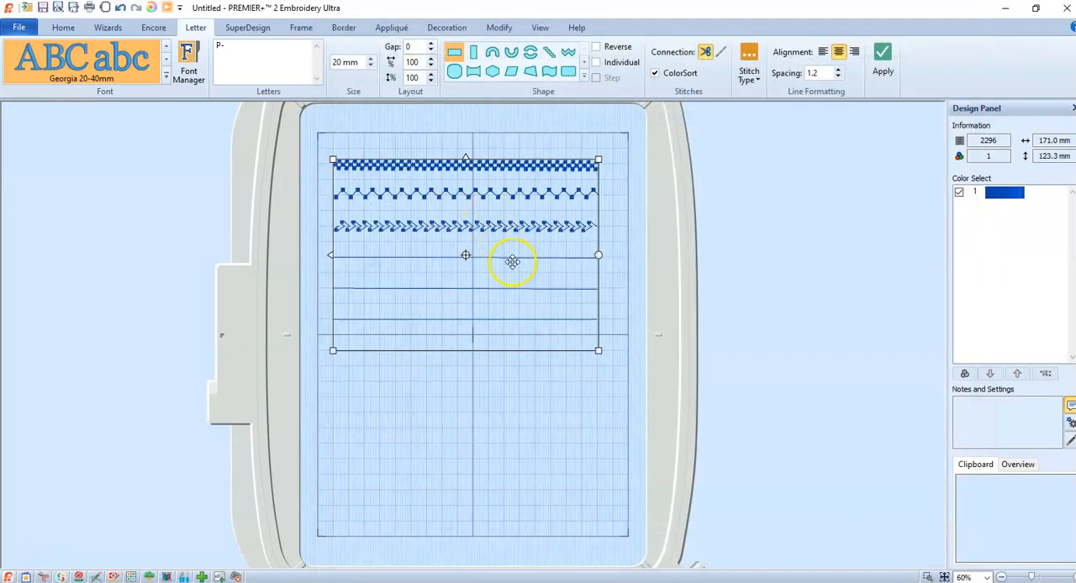
pyautogui.moveTo(513, 262); pyautogui.dragTo(497, 292)
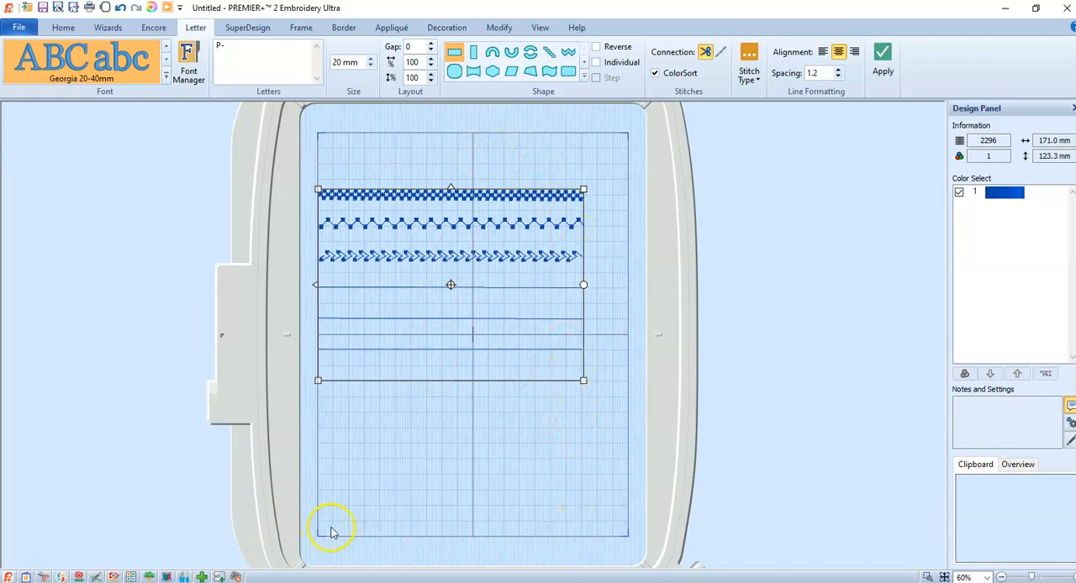
pyautogui.click(364, 157)
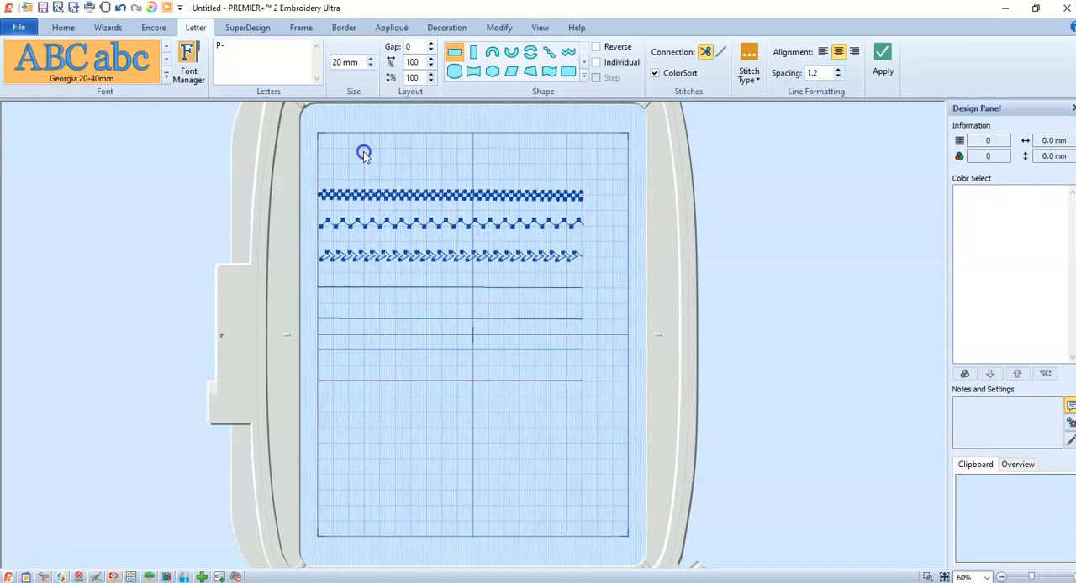
# - Create the title lettering D-Decorative in Georgia 20-40mm at 12 mm size and place it above the first stitch line
pyautogui.click(226, 47)
pyautogui.click(339, 63)
pyautogui.doubleClick(336, 62)
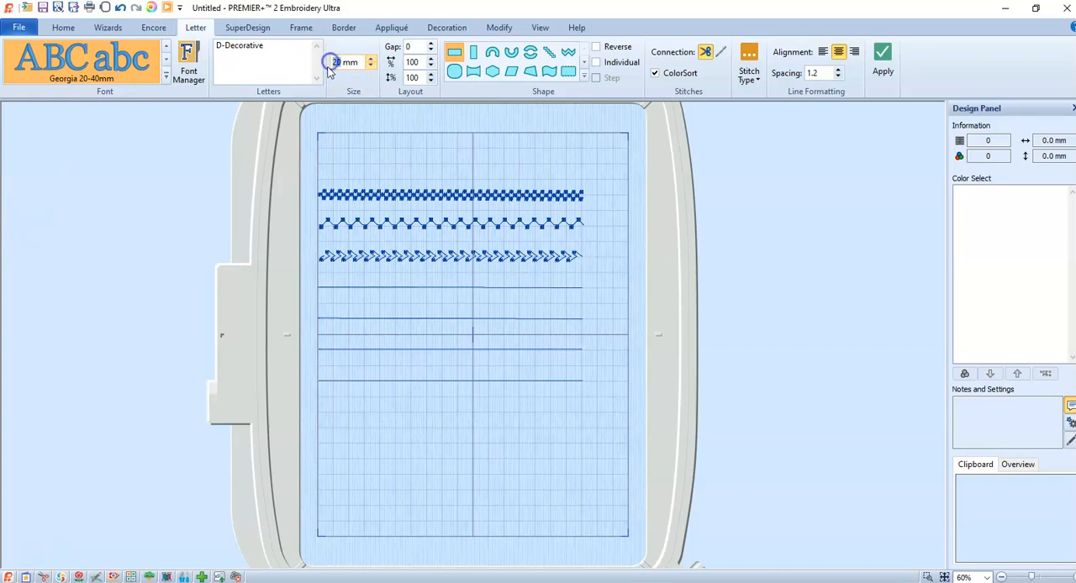
pyautogui.click(881, 56)
pyautogui.moveTo(514, 334); pyautogui.dragTo(503, 156)
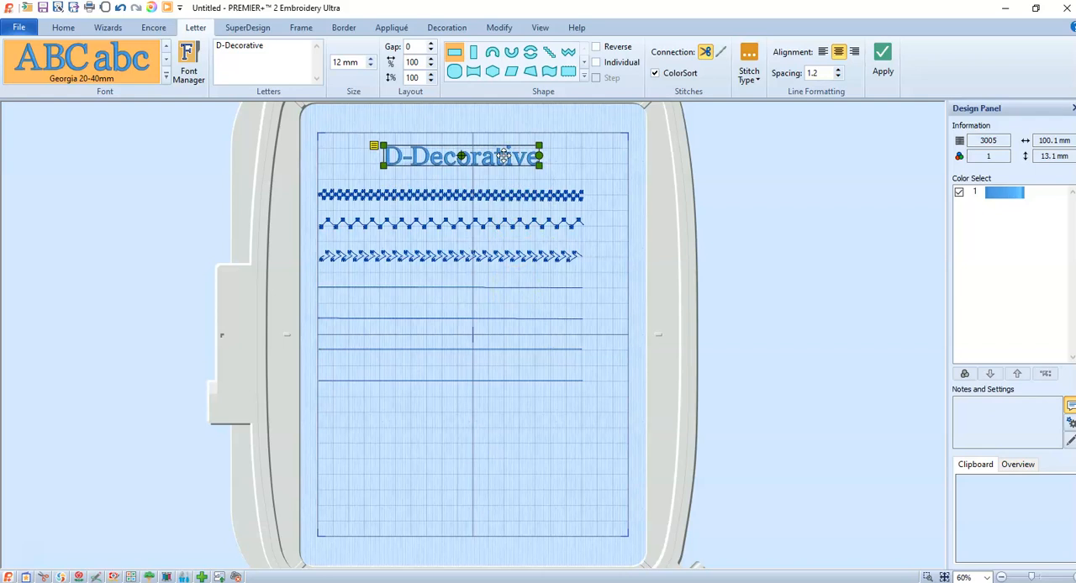
# - Increase the gap between the letters of the D-Decorative title in its letter properties
pyautogui.rightClick(503, 157)
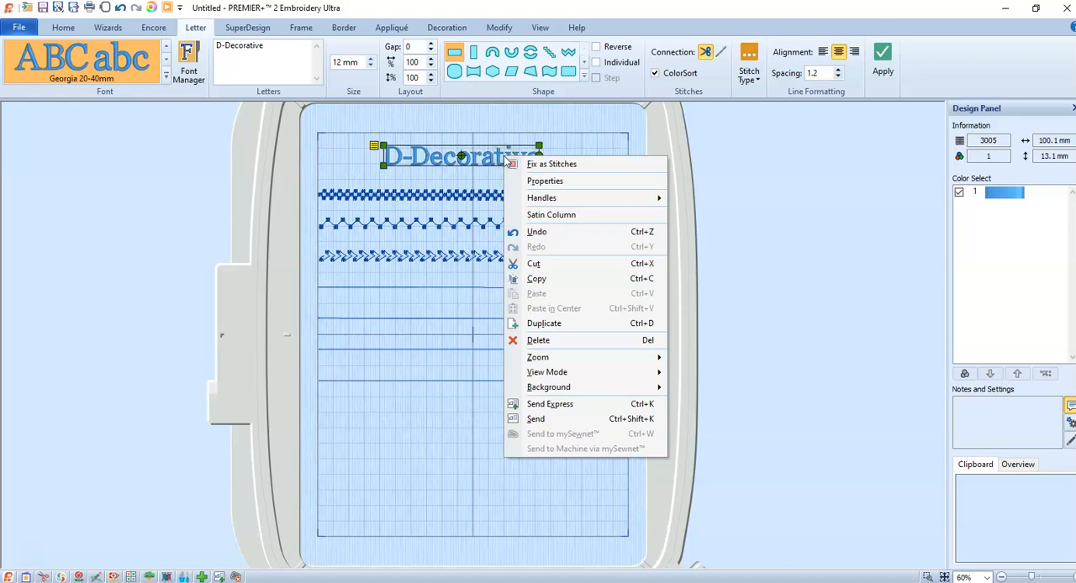
pyautogui.click(537, 185)
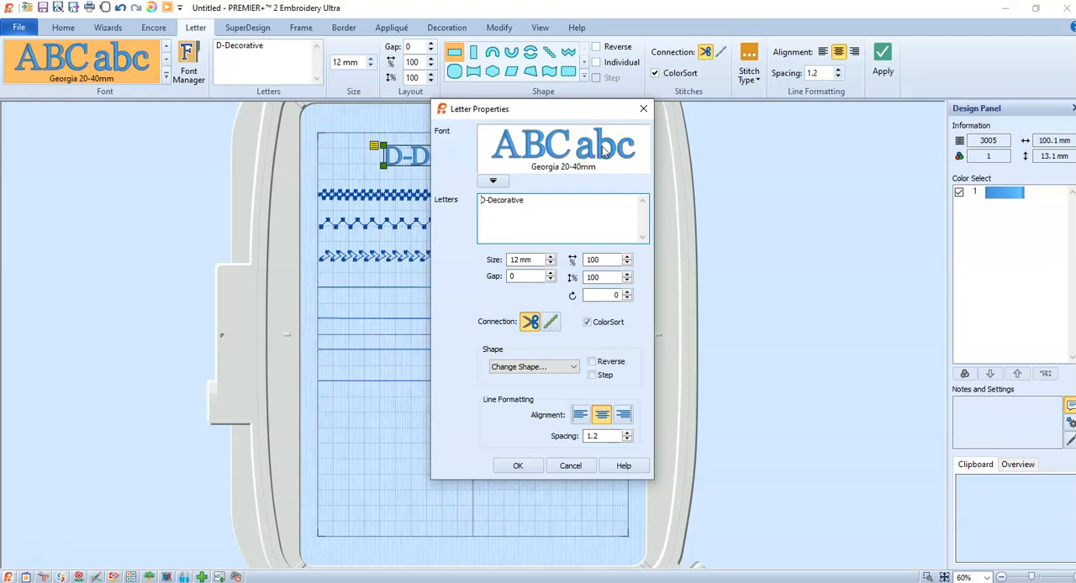
pyautogui.doubleClick(551, 273)
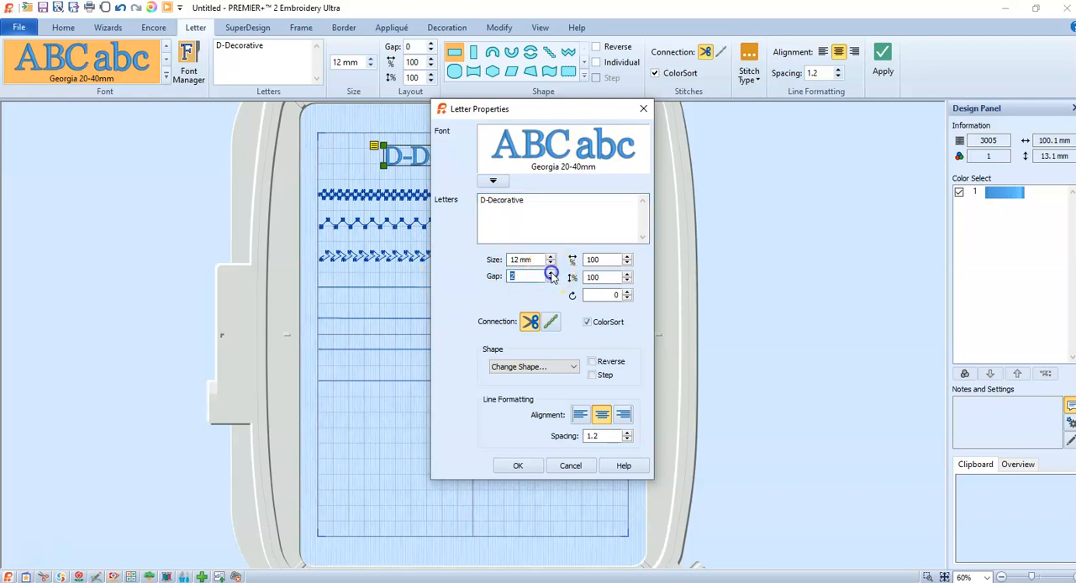
pyautogui.click(550, 274)
pyautogui.click(518, 466)
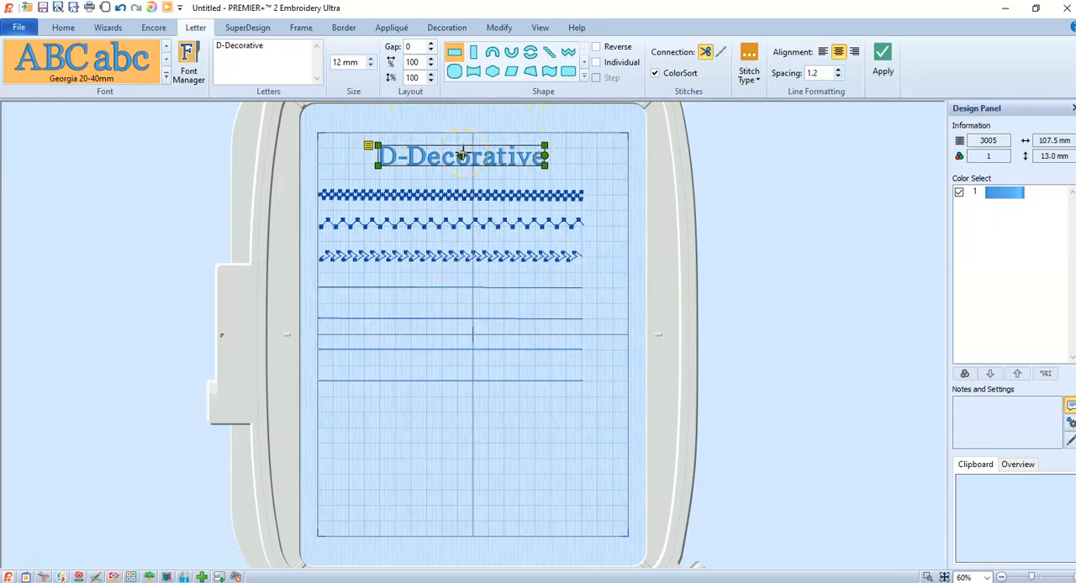
# - Create the number 1 as a separate 12 mm lettering object
pyautogui.click(284, 46)
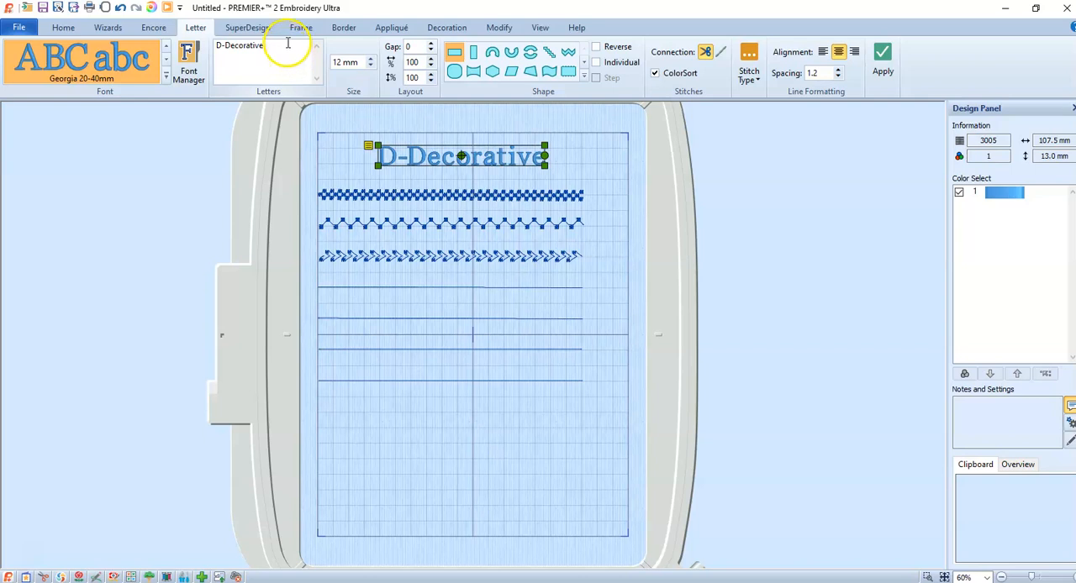
pyautogui.click(583, 166)
pyautogui.moveTo(268, 47); pyautogui.dragTo(168, 46)
pyautogui.write('1')
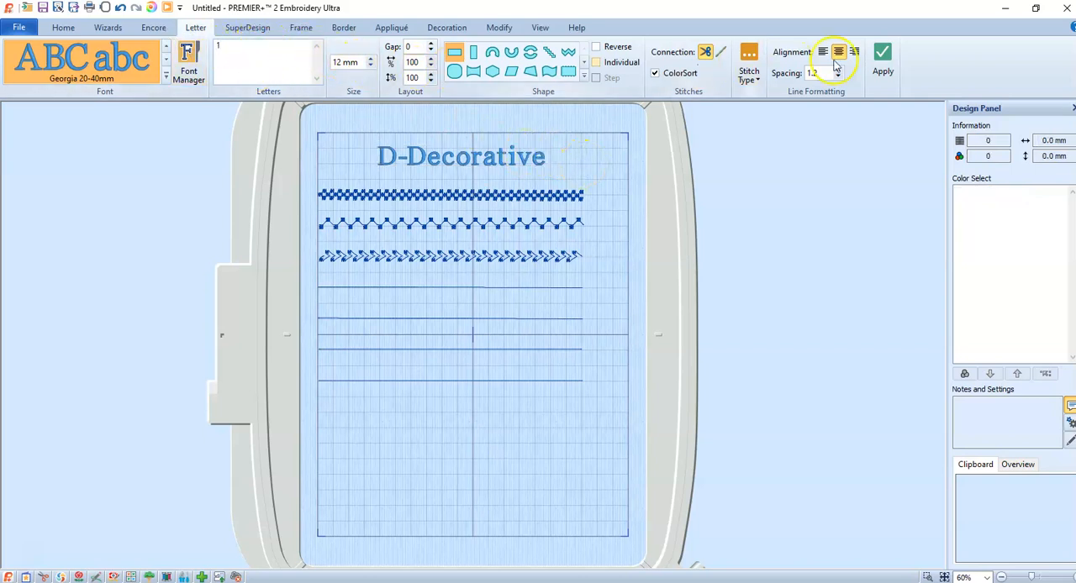
pyautogui.click(883, 54)
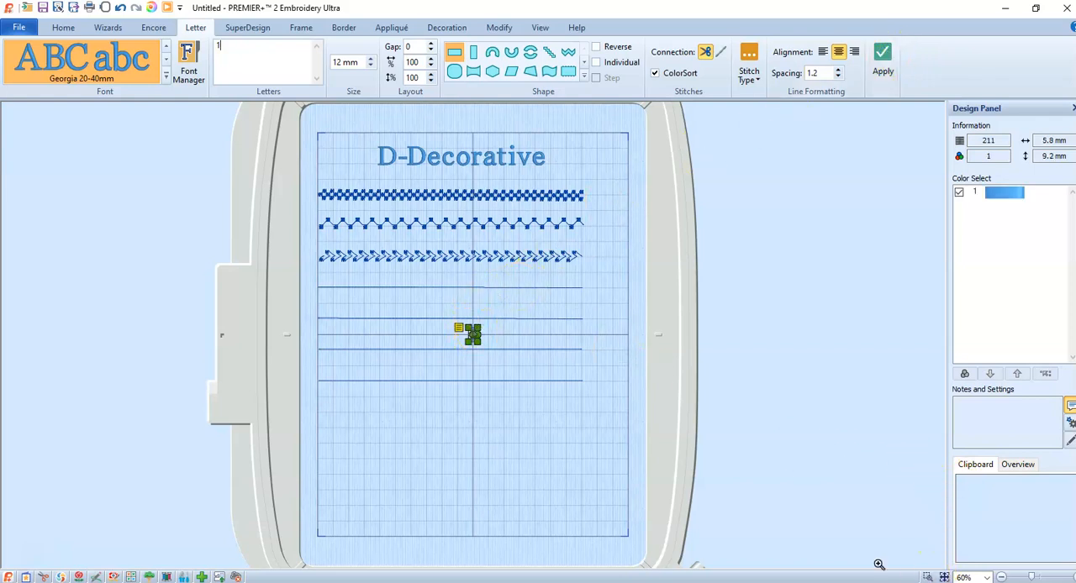
# - Place the number 1 just beyond the right end of the first stitch line, level with it
pyautogui.moveTo(457, 229); pyautogui.dragTo(516, 299)
pyautogui.moveTo(347, 426); pyautogui.dragTo(785, 165)
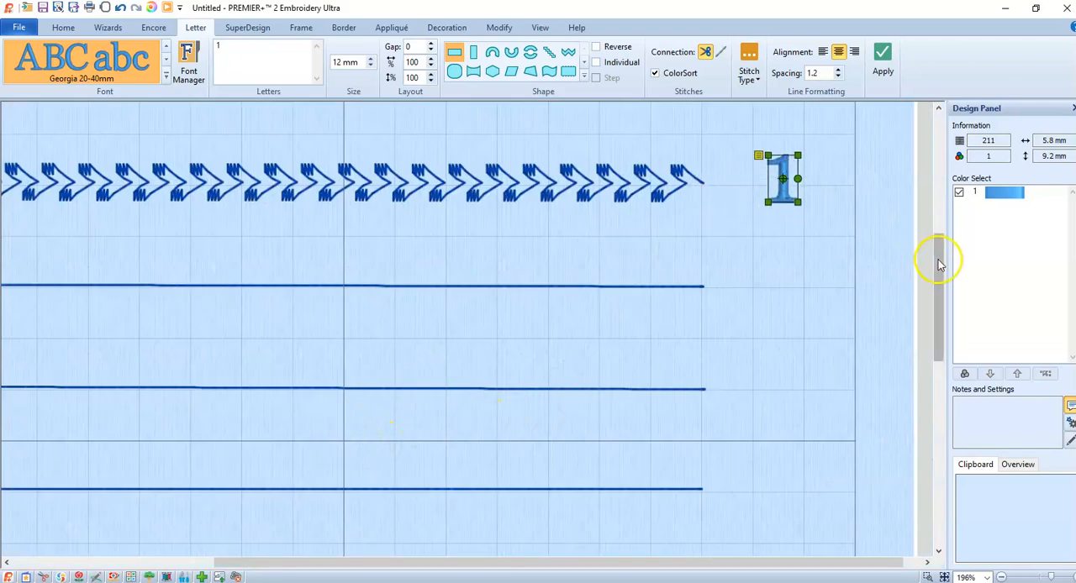
pyautogui.scroll(5, 941, 267)
pyautogui.moveTo(781, 457); pyautogui.dragTo(781, 252)
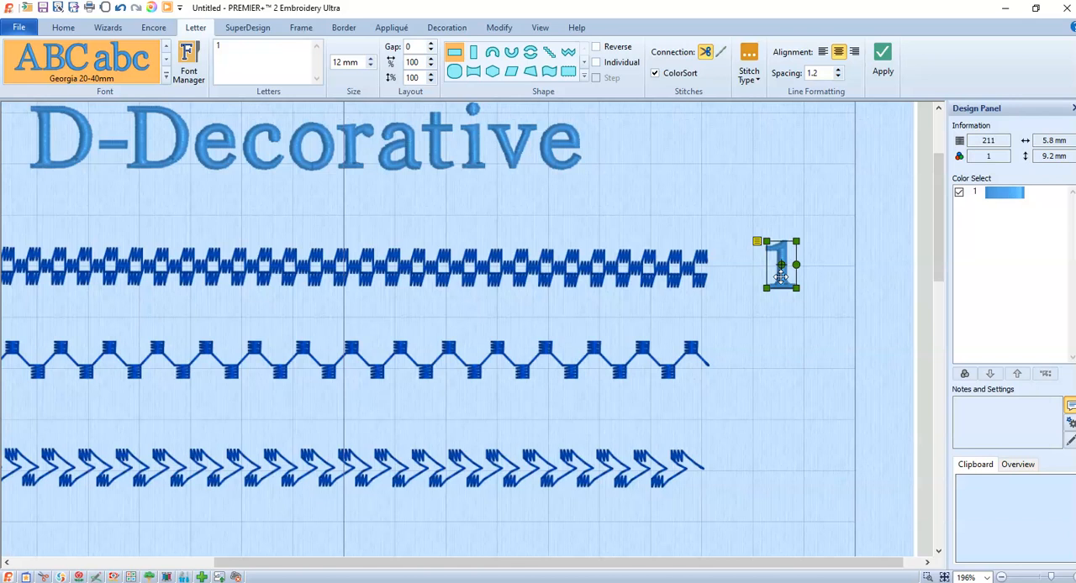
# - Copy the number 1, place the copy beside the second stitch line, and change its text to 2
pyautogui.hotkey('ctrl', 'c')
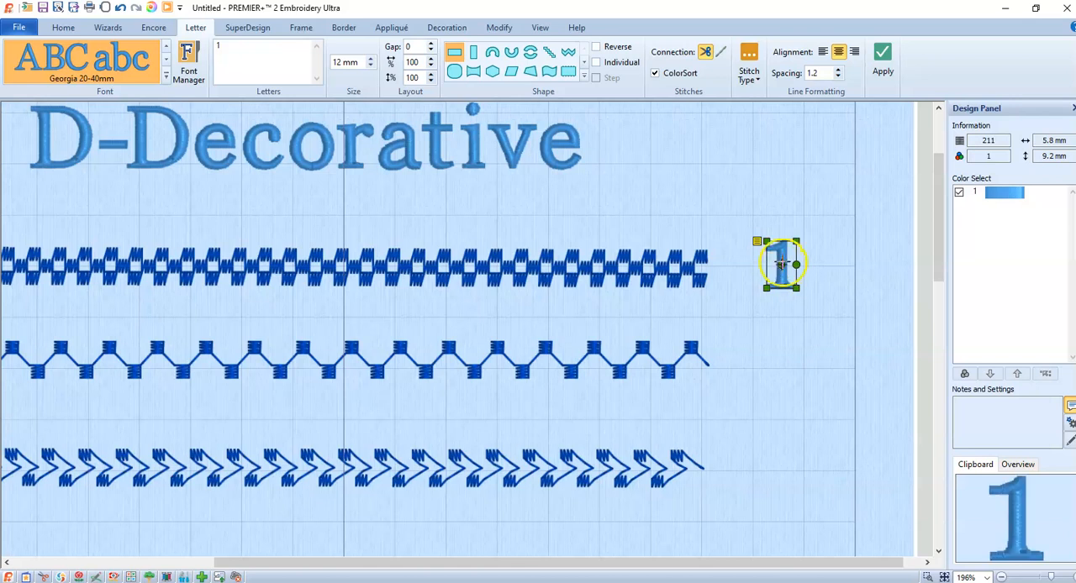
pyautogui.hotkey('ctrl', 'v')
pyautogui.moveTo(781, 269); pyautogui.dragTo(781, 356)
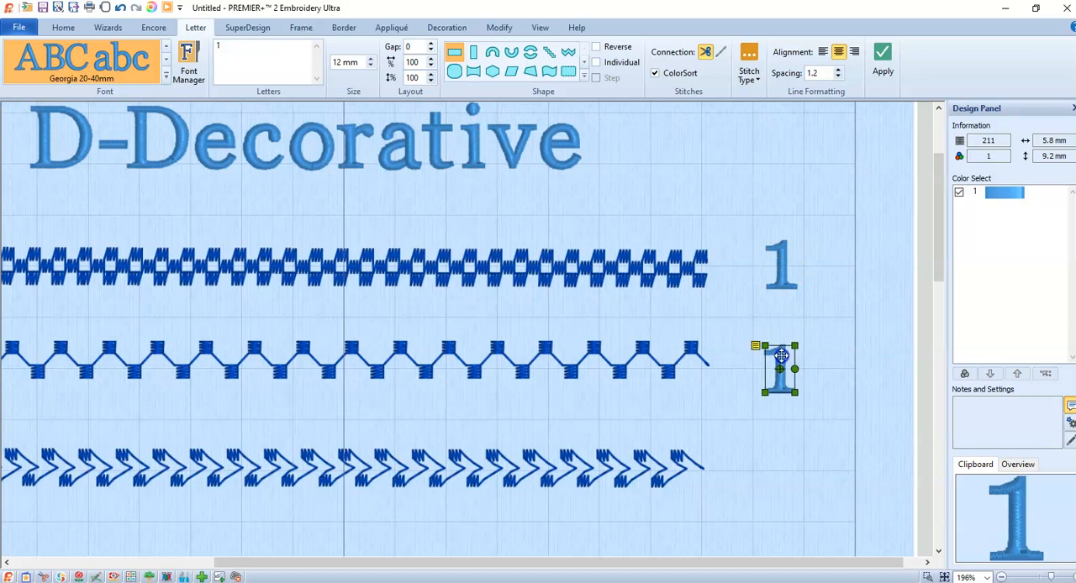
pyautogui.rightClick(780, 356)
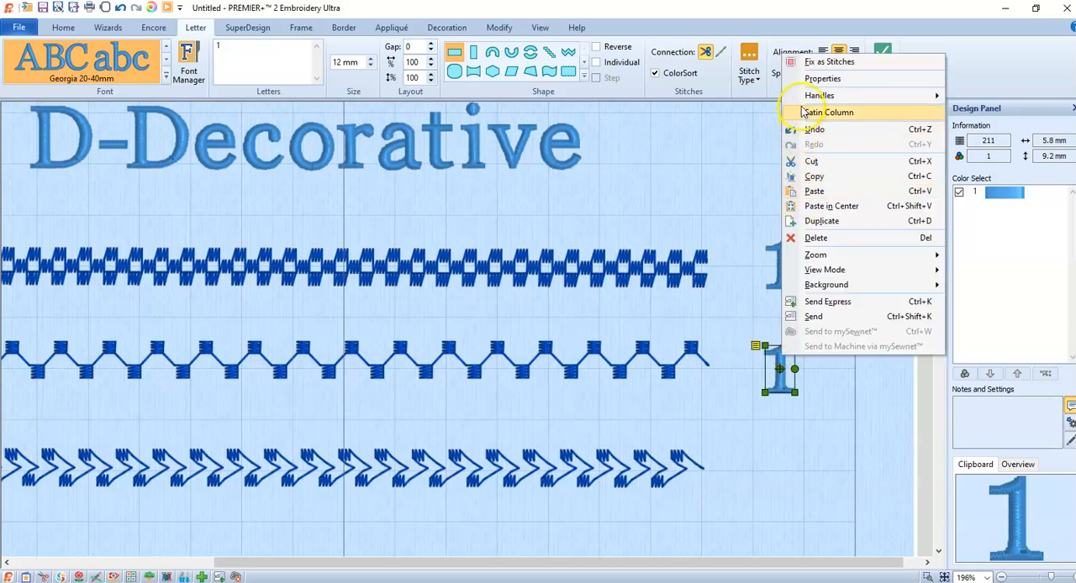
pyautogui.click(807, 79)
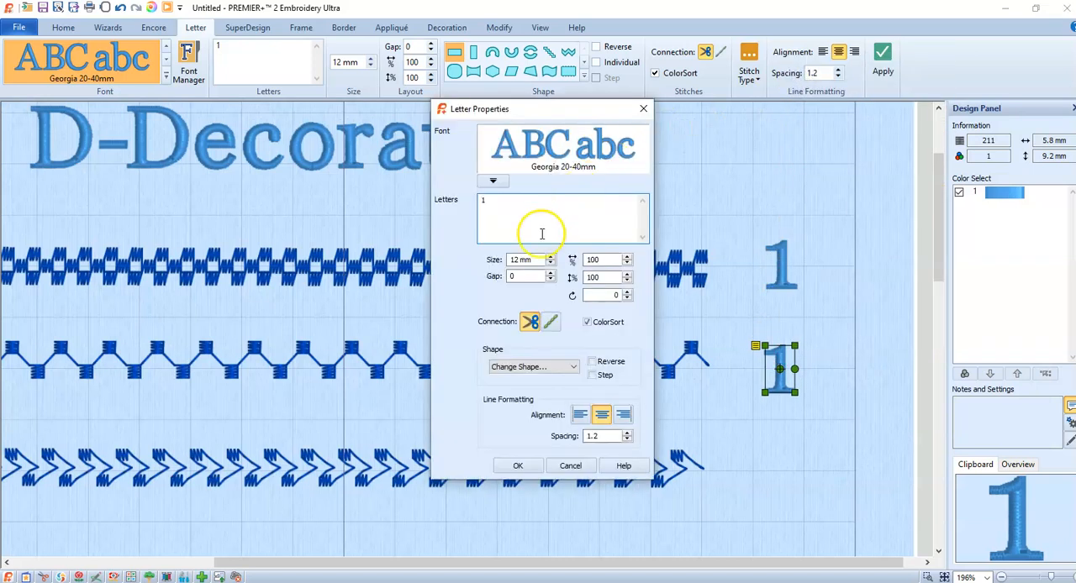
pyautogui.write('2')
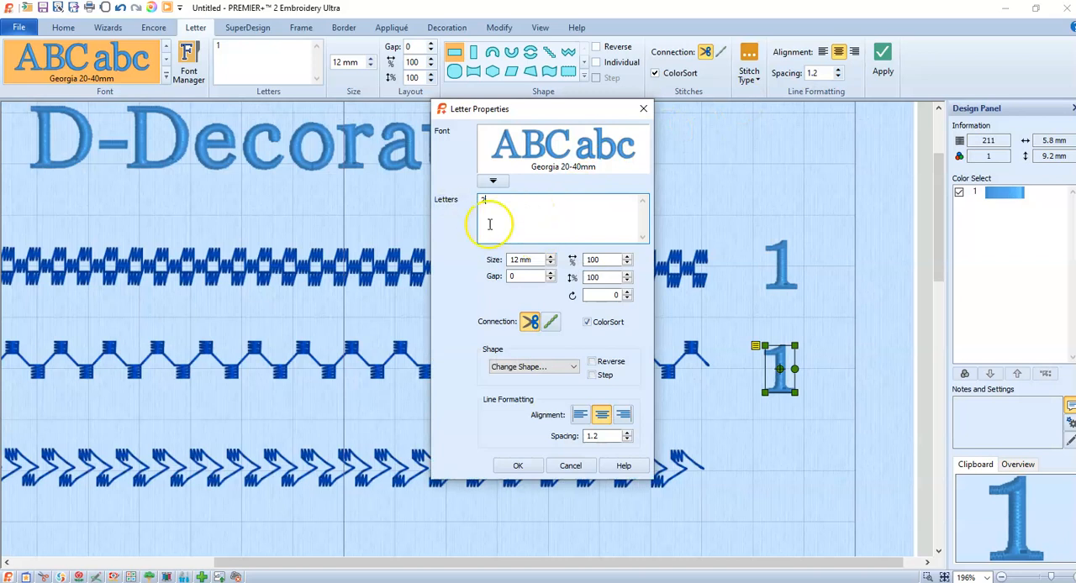
pyautogui.click(517, 465)
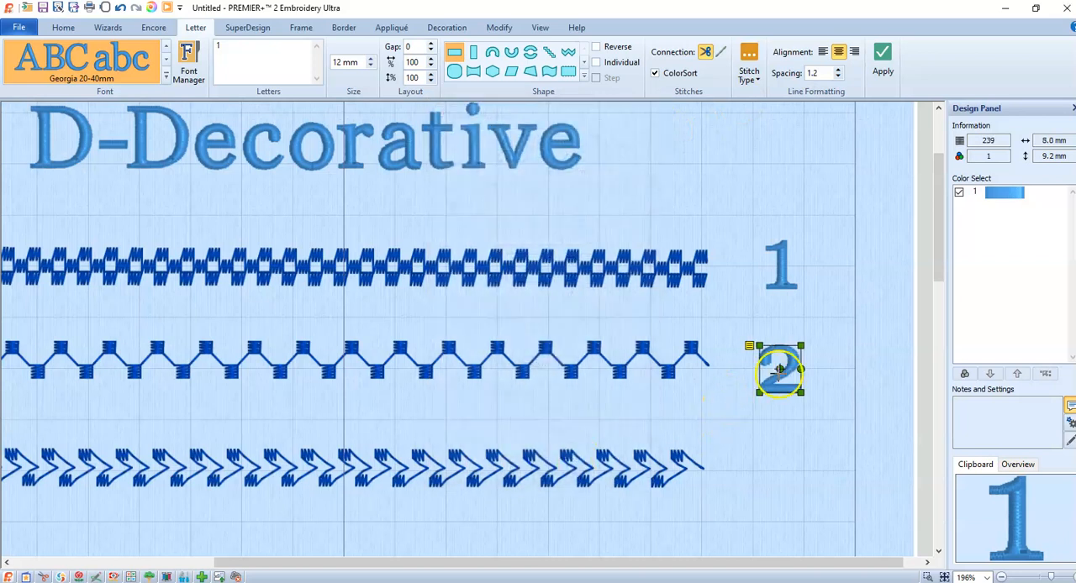
# - Copy the number 2, place the copy beside the third stitch line, and change its text to 3
pyautogui.moveTo(800, 368); pyautogui.dragTo(800, 379)
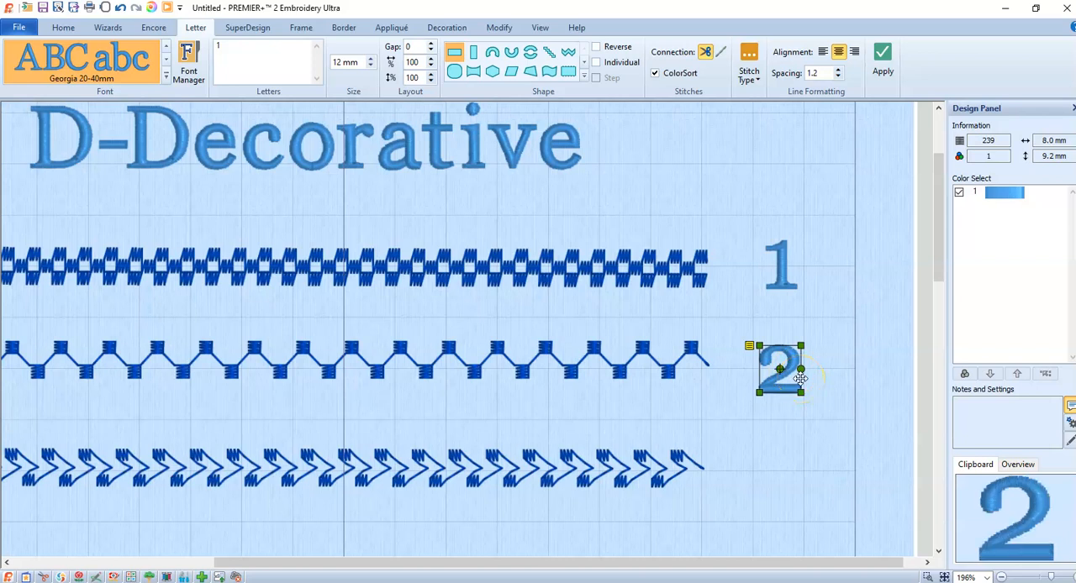
pyautogui.moveTo(786, 354); pyautogui.dragTo(788, 454)
pyautogui.rightClick(784, 458)
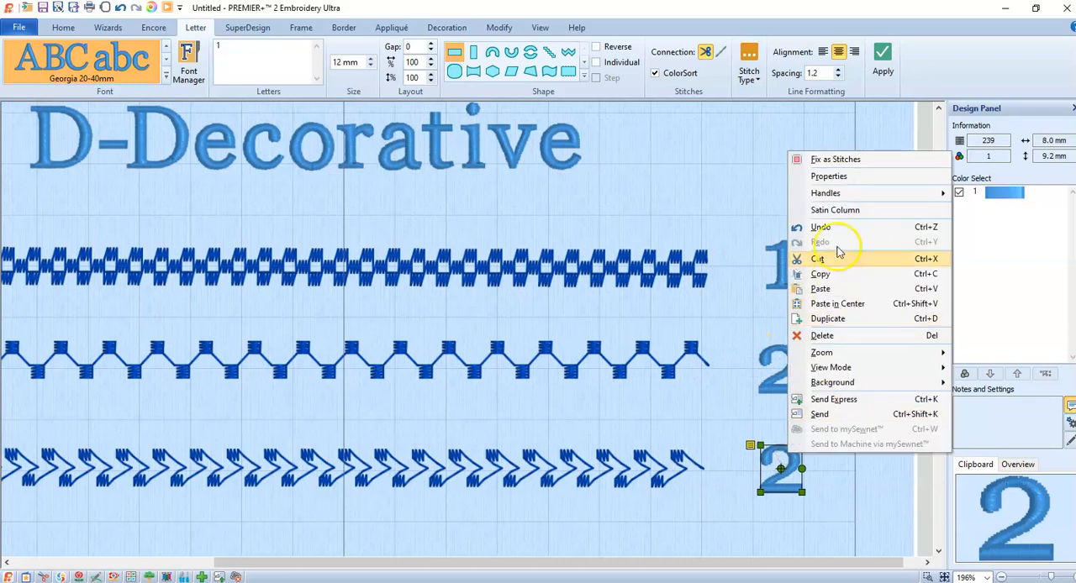
pyautogui.click(837, 181)
pyautogui.click(492, 197)
pyautogui.press('BackSpace')
pyautogui.write('3')
pyautogui.click(539, 467)
pyautogui.click(534, 471)
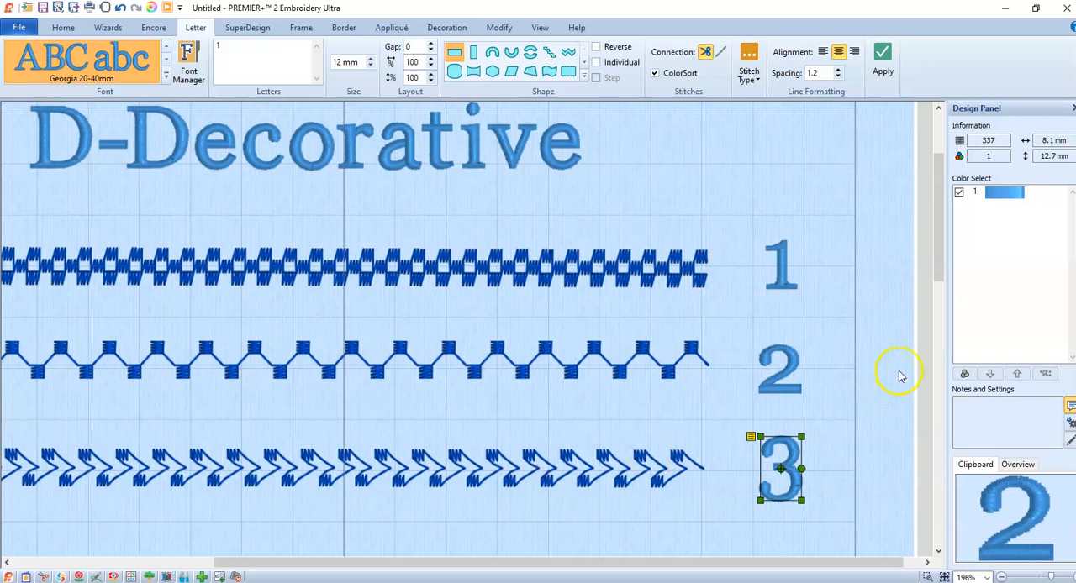
# - Select the line numbers 1, 2 and 3 together and copy them as a set
pyautogui.click(783, 264)
pyautogui.keyDown('ctrl'); pyautogui.click(780, 367); pyautogui.keyUp('ctrl')
pyautogui.keyDown('ctrl'); pyautogui.click(775, 473); pyautogui.keyUp('ctrl')
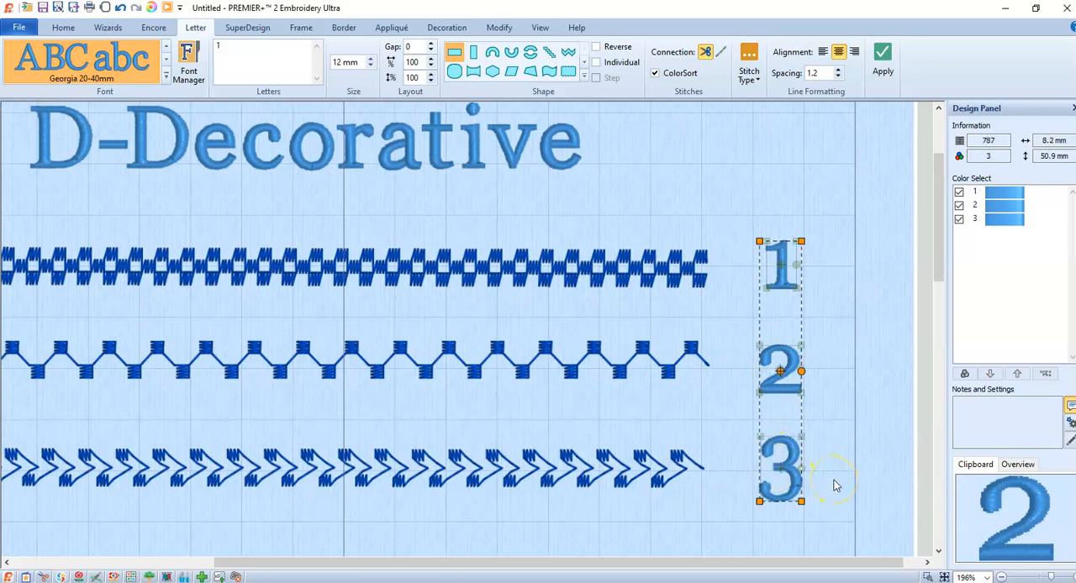
pyautogui.hotkey('ctrl', 'c')
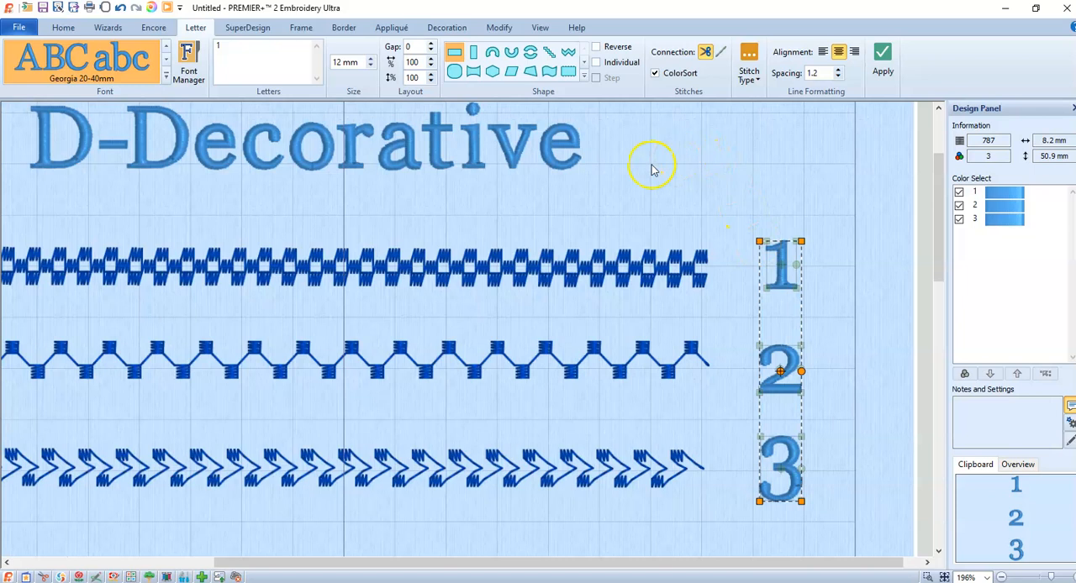
# - Start a new design without saving the current one and paste the copied numbers 1, 2 and 3 into the empty hoop
pyautogui.click(20, 30)
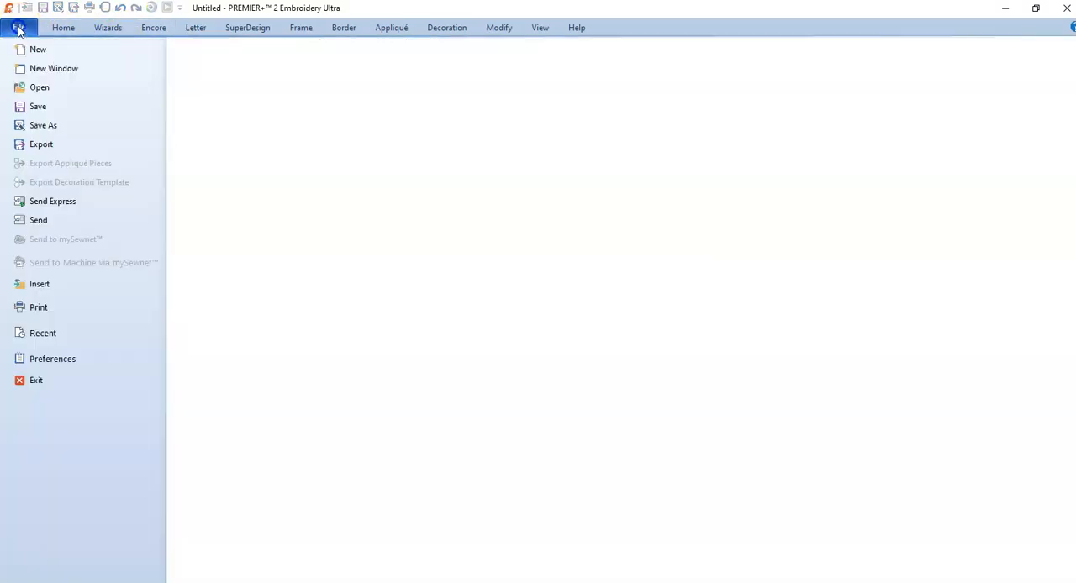
pyautogui.click(26, 48)
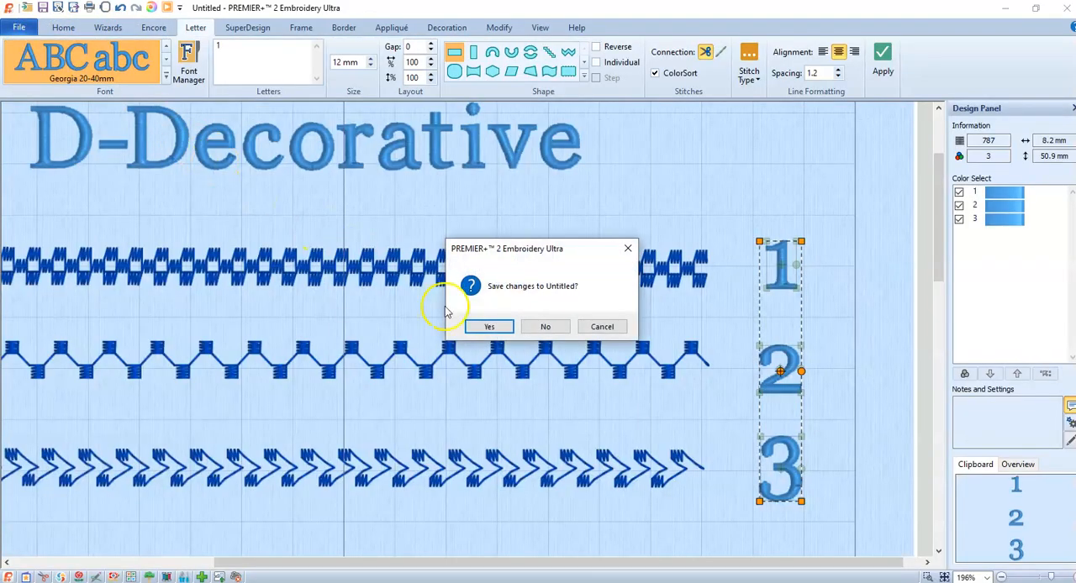
pyautogui.click(546, 327)
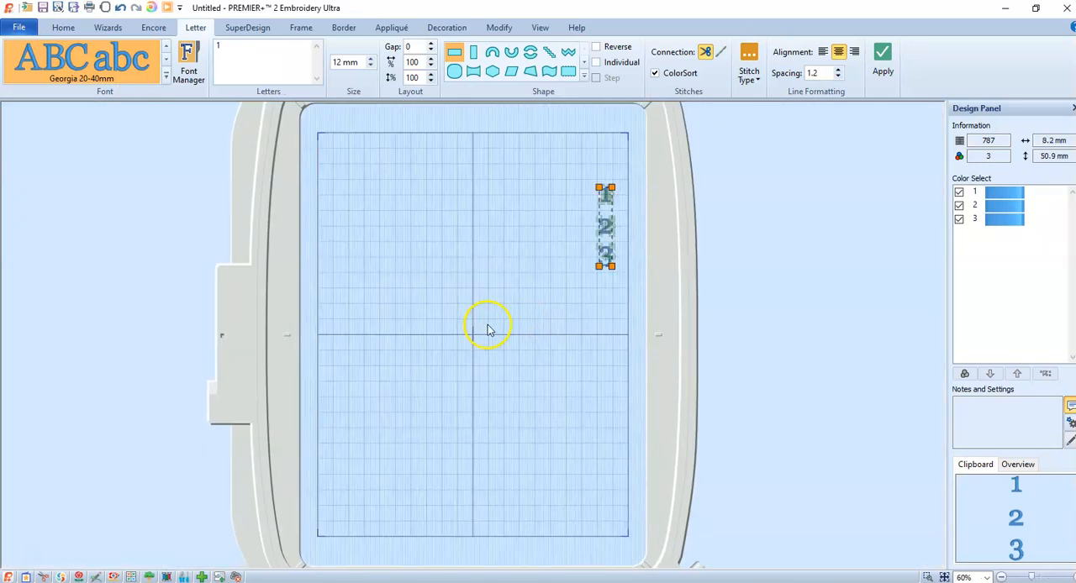
pyautogui.click(610, 261)
pyautogui.click(609, 229)
pyautogui.click(756, 192)
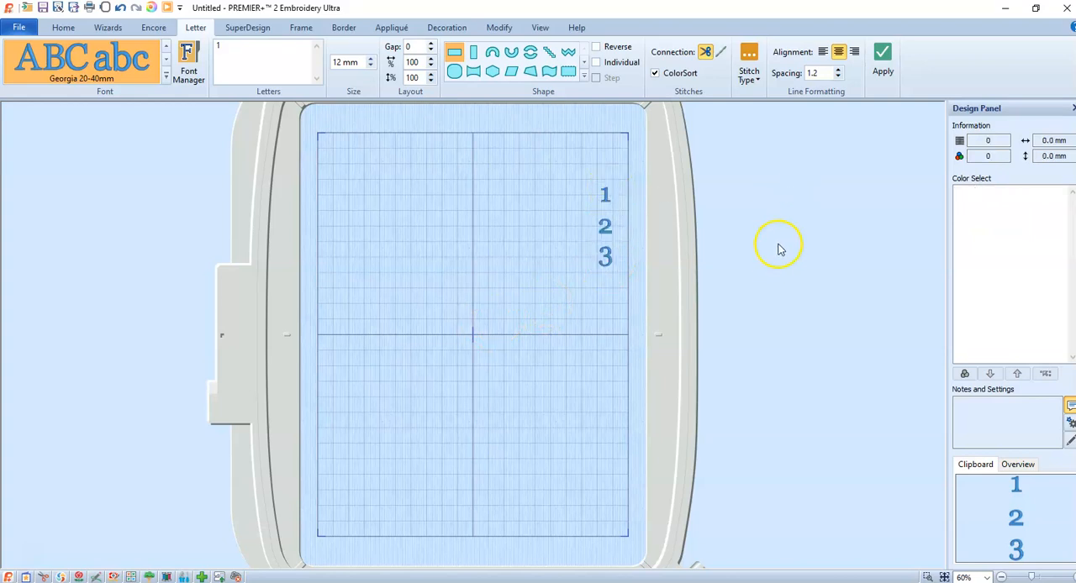
pyautogui.click(542, 376)
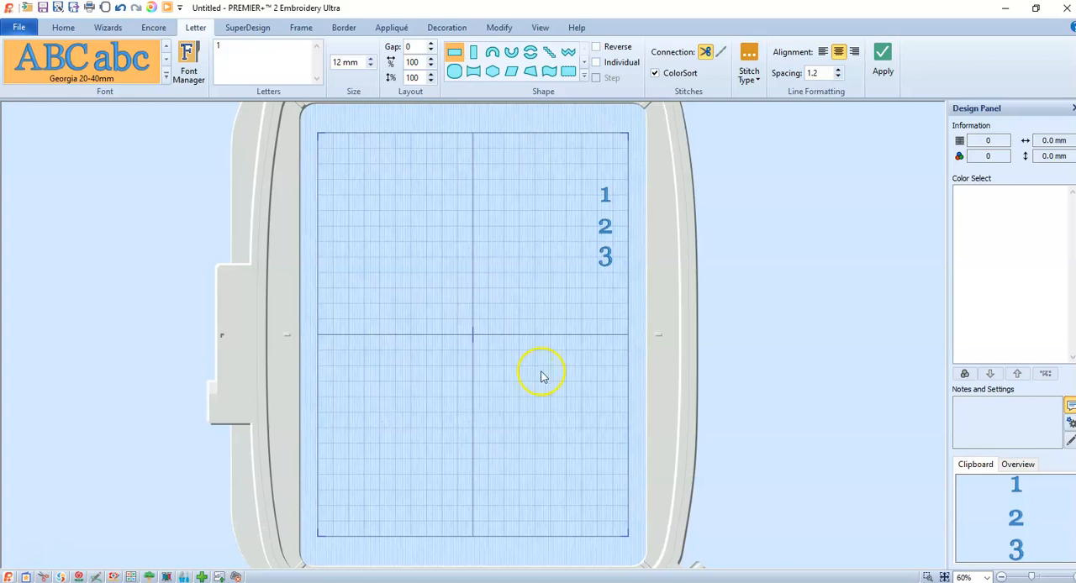